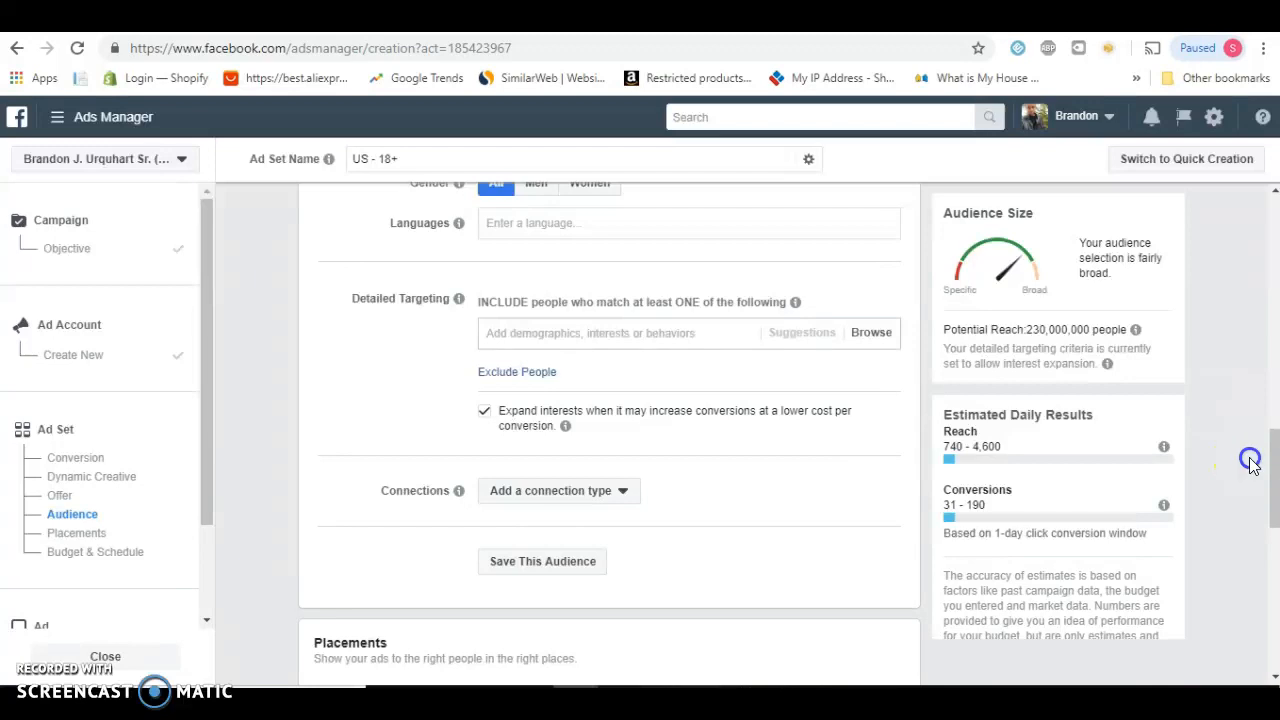
# Look through the ad set's Conversion, Offer, Audience, Placements and Budget & Schedule sections
pyautogui.scroll(1, 1250, 465)
pyautogui.scroll(10, 1250, 465)
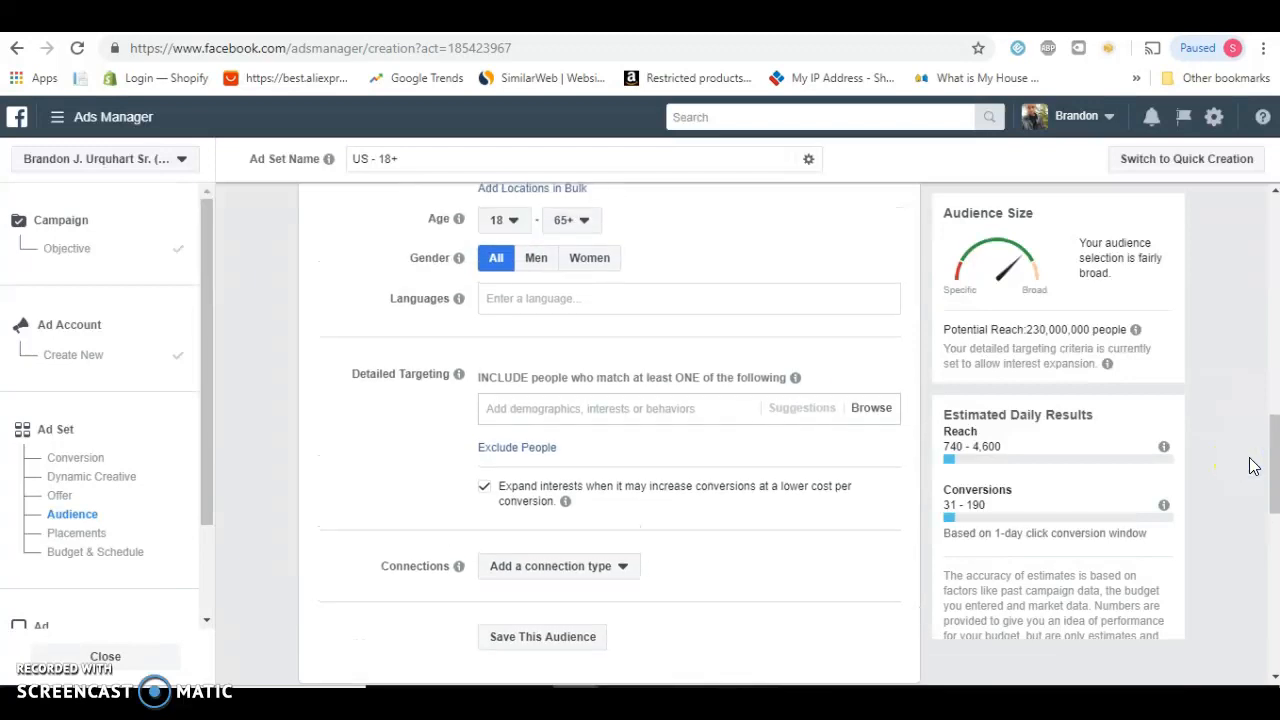
pyautogui.scroll(1, 1254, 465)
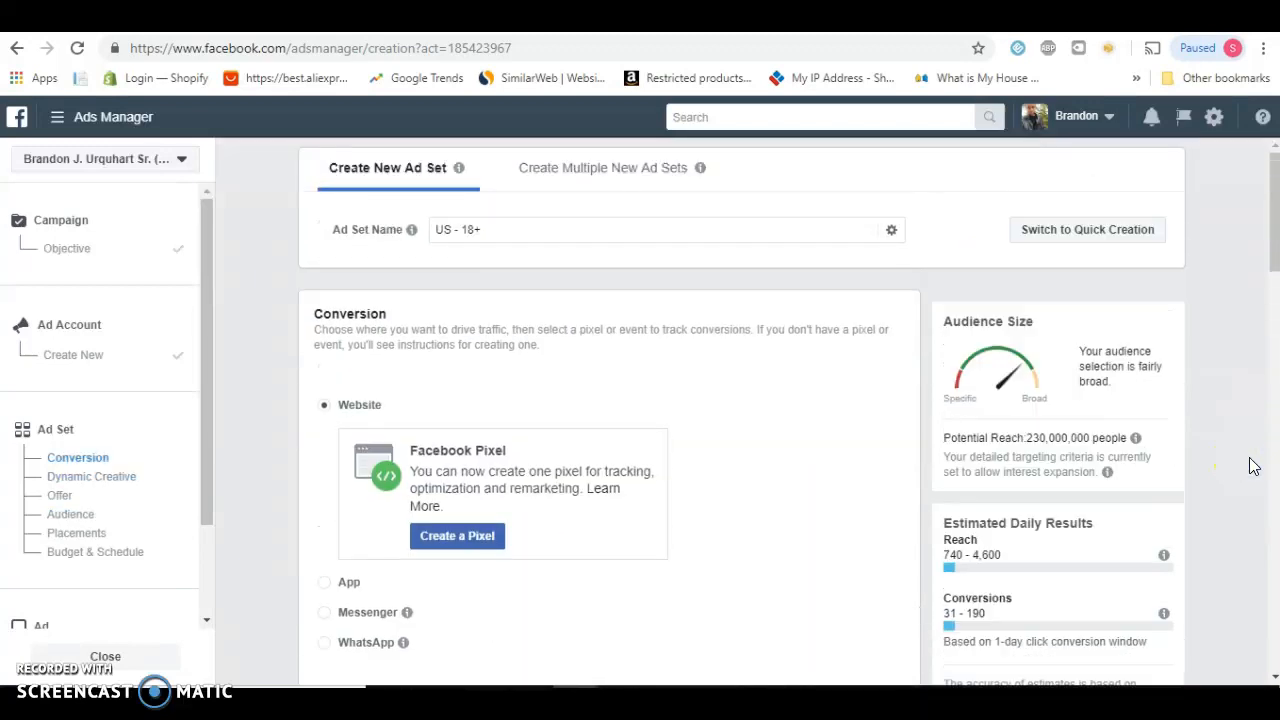
pyautogui.scroll(-1, 1252, 465)
pyautogui.scroll(1, 1252, 465)
pyautogui.scroll(-2, 1252, 465)
pyautogui.scroll(-15, 1253, 465)
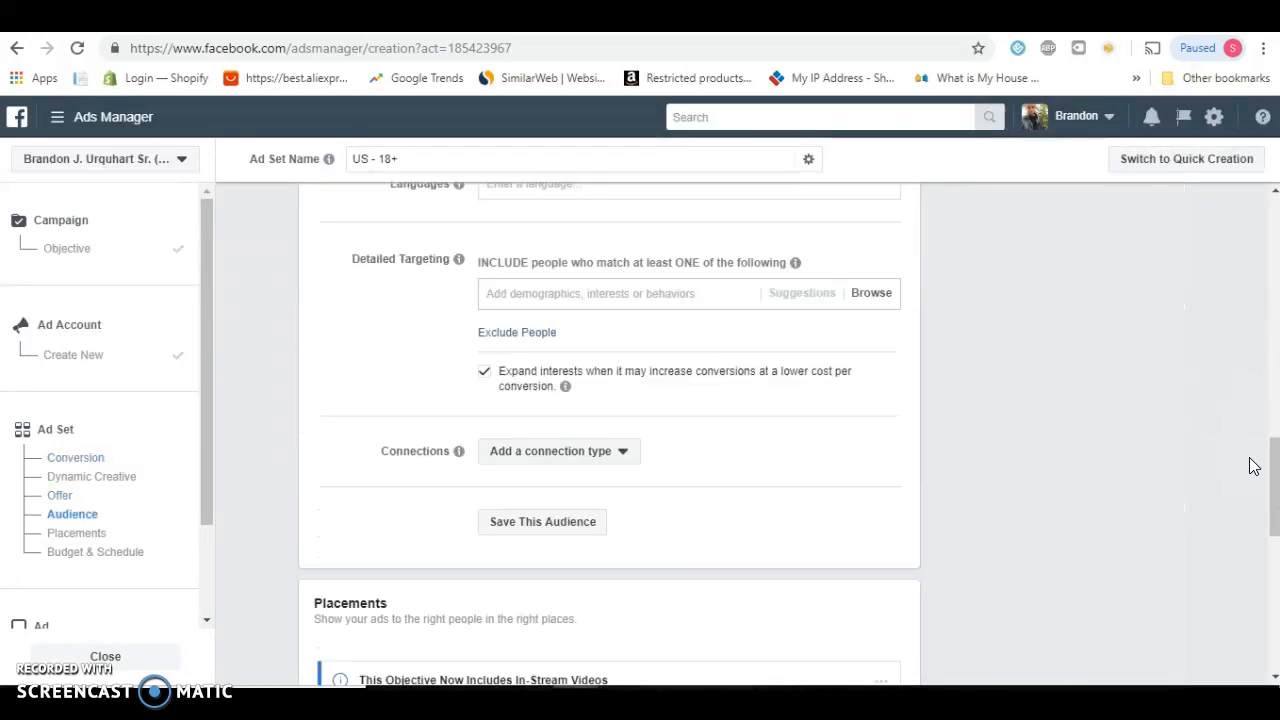
pyautogui.scroll(-2, 1254, 465)
pyautogui.scroll(20, 1254, 465)
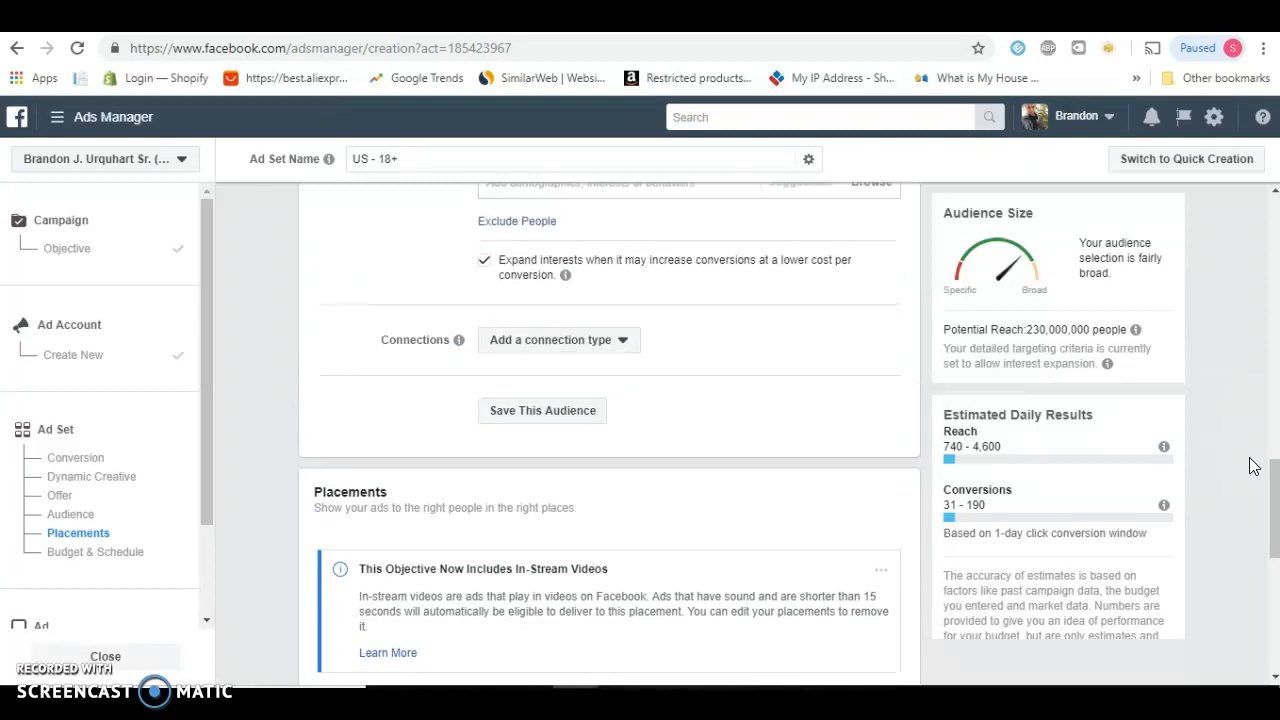
pyautogui.scroll(3, 1254, 465)
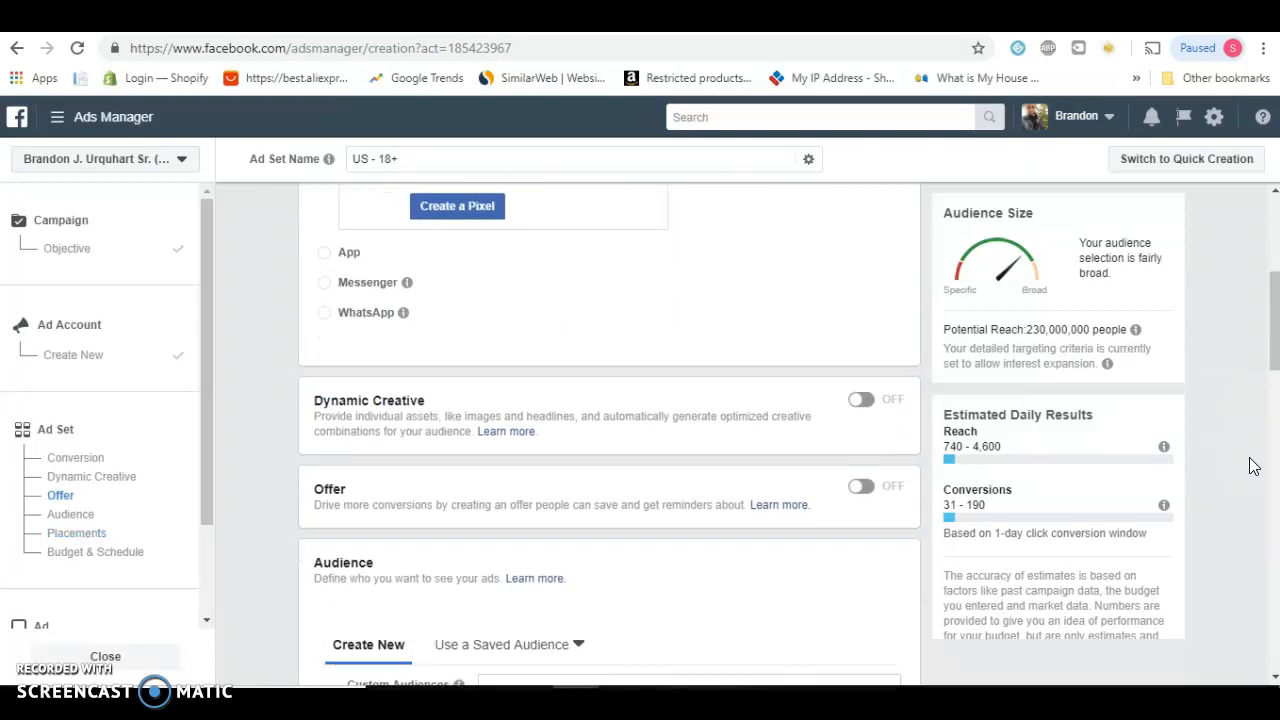
pyautogui.scroll(-2, 1253, 465)
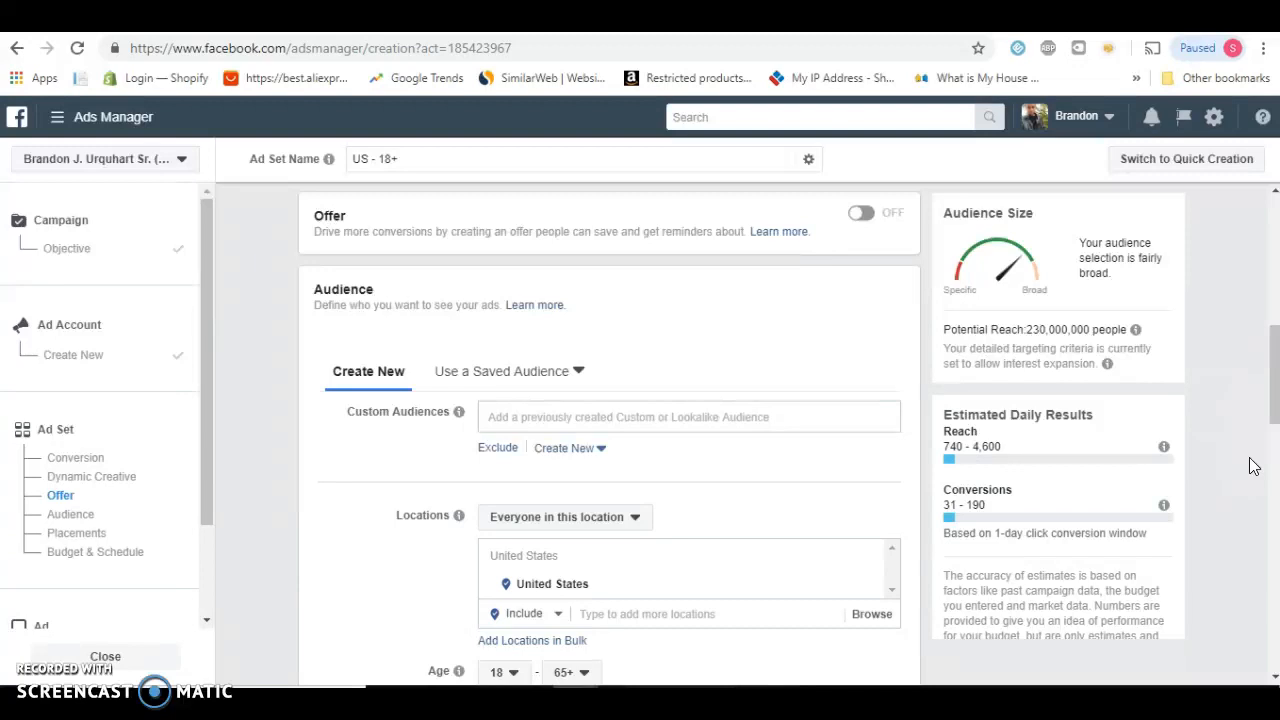
pyautogui.click(1251, 382)
pyautogui.scroll(-8, 1251, 382)
pyautogui.scroll(-2, 1243, 373)
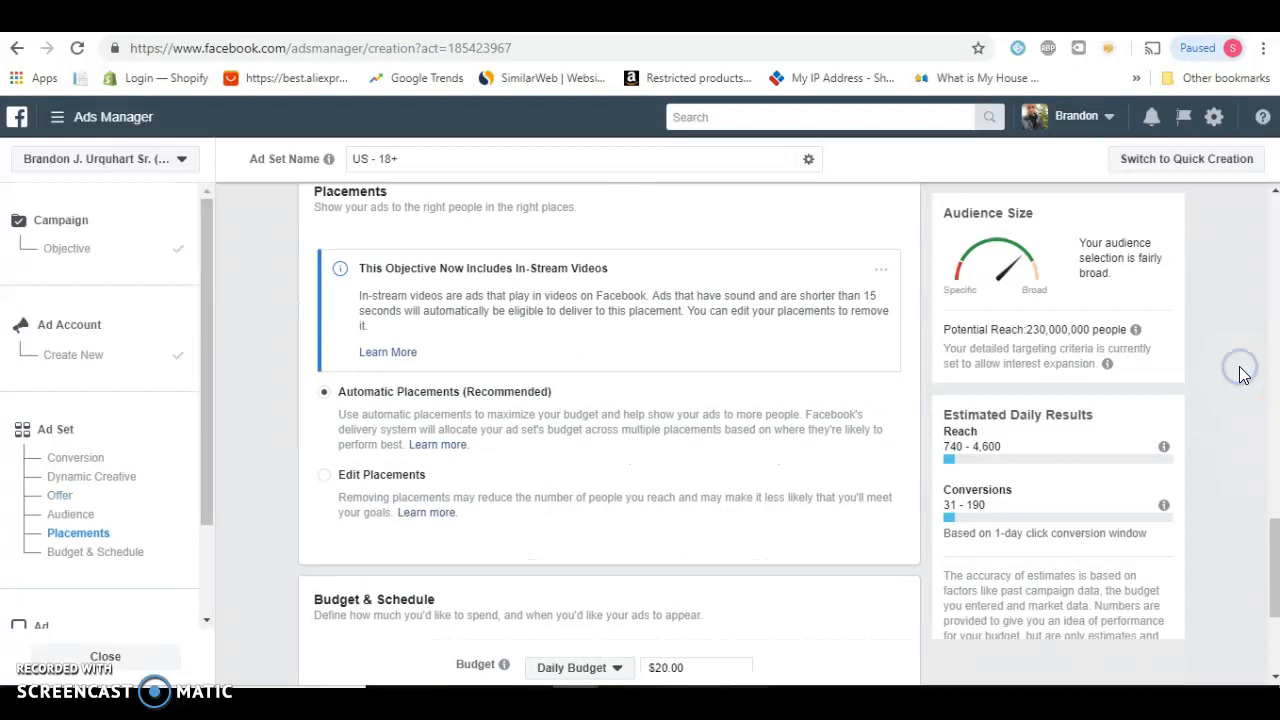
pyautogui.scroll(2, 1243, 373)
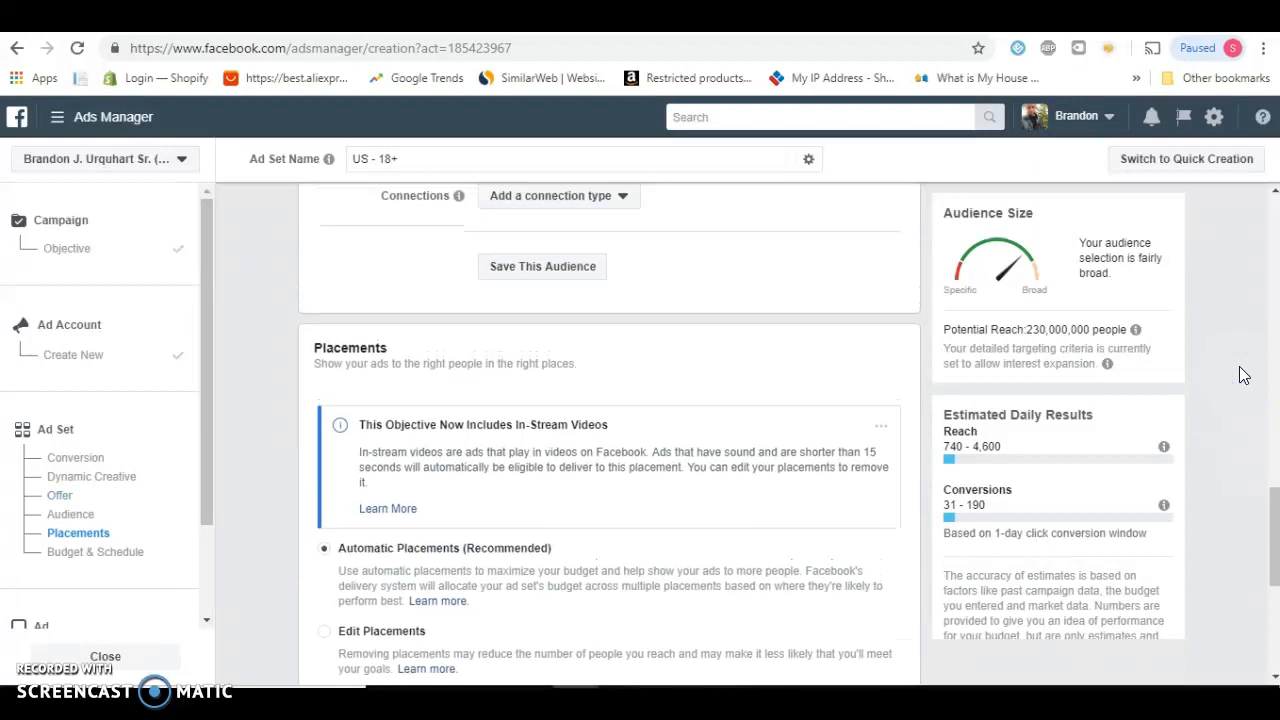
pyautogui.scroll(8, 1243, 375)
pyautogui.scroll(-4, 1243, 375)
pyautogui.scroll(-2, 1243, 375)
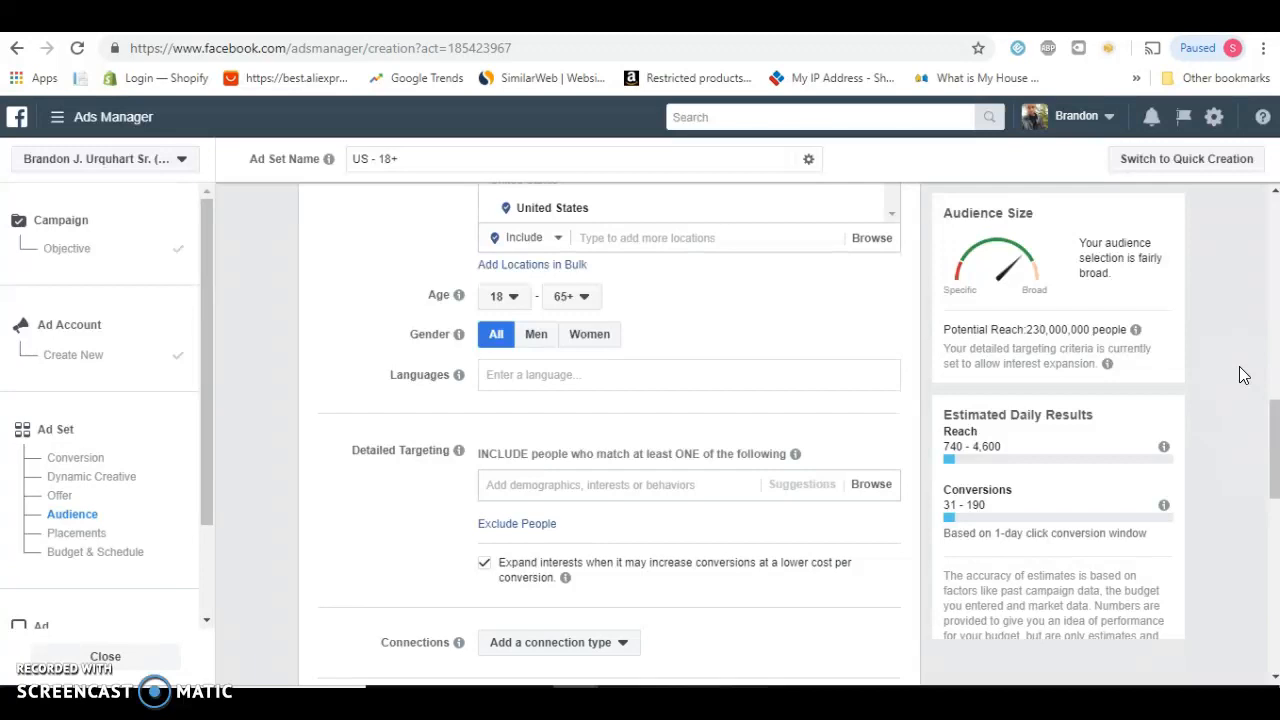
# Add the Video games interest to the ad set's detailed targeting
pyautogui.click(667, 486)
pyautogui.write('video ')
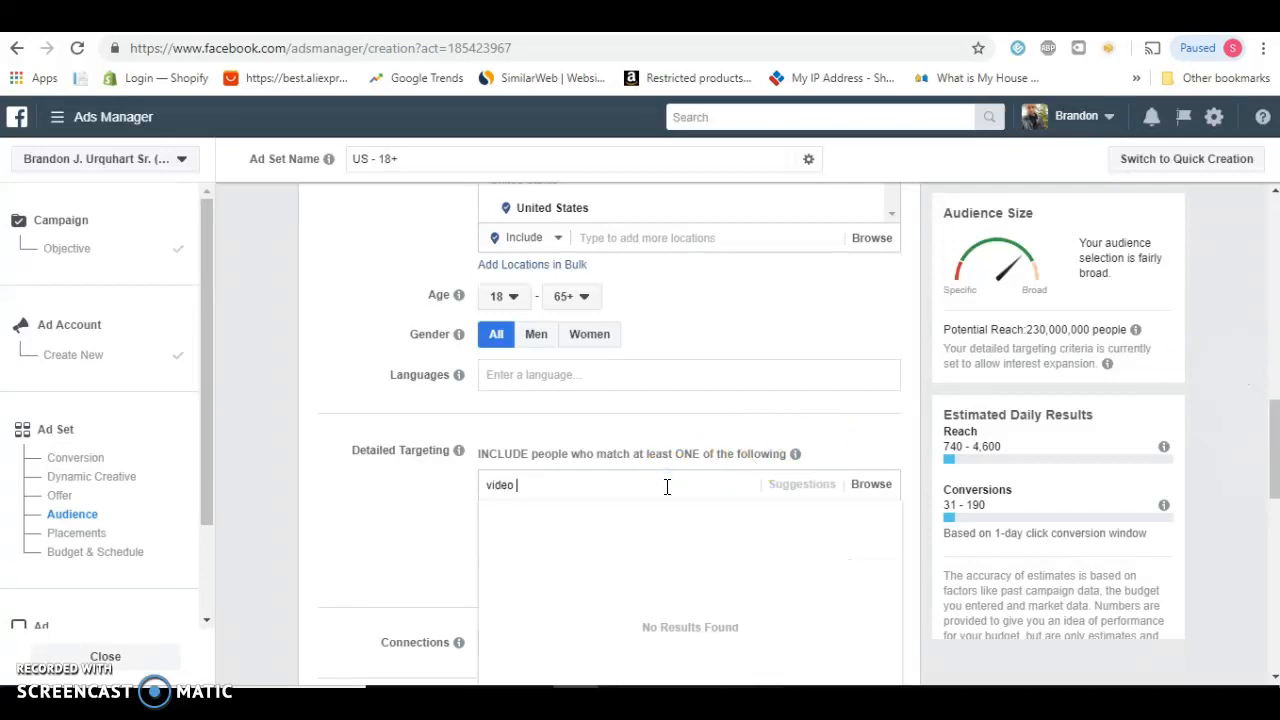
pyautogui.write('games')
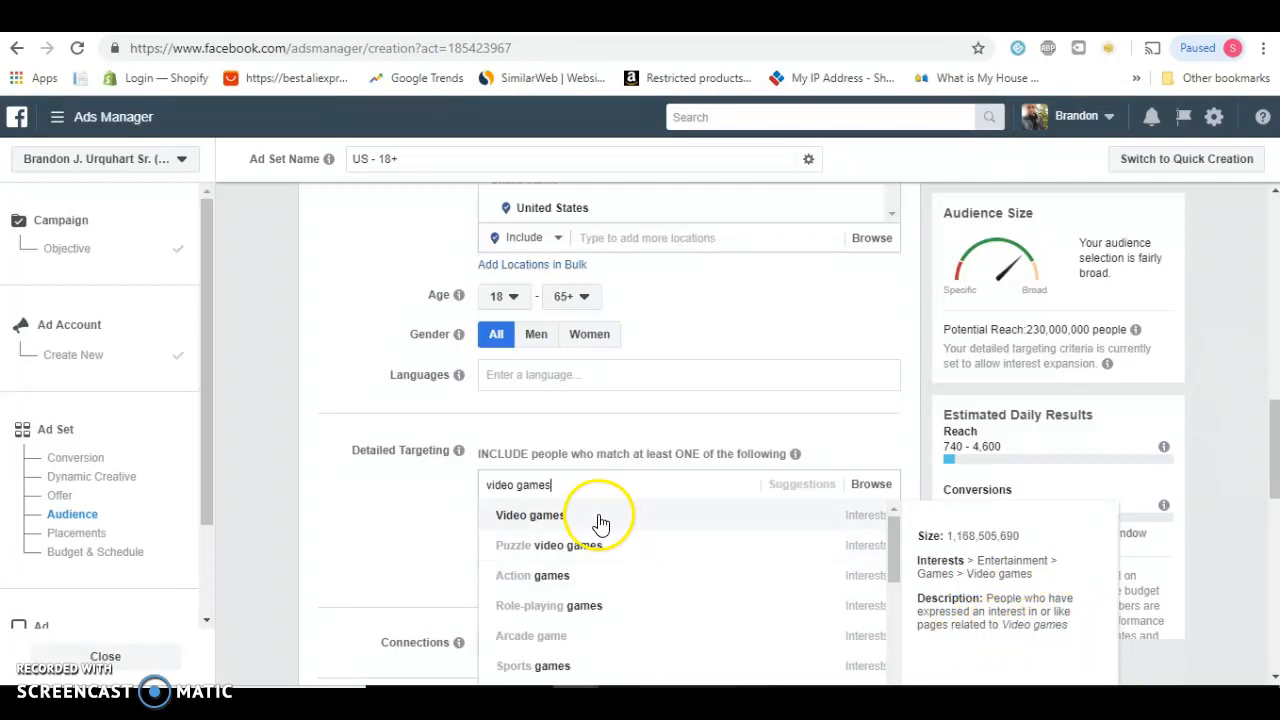
pyautogui.click(585, 527)
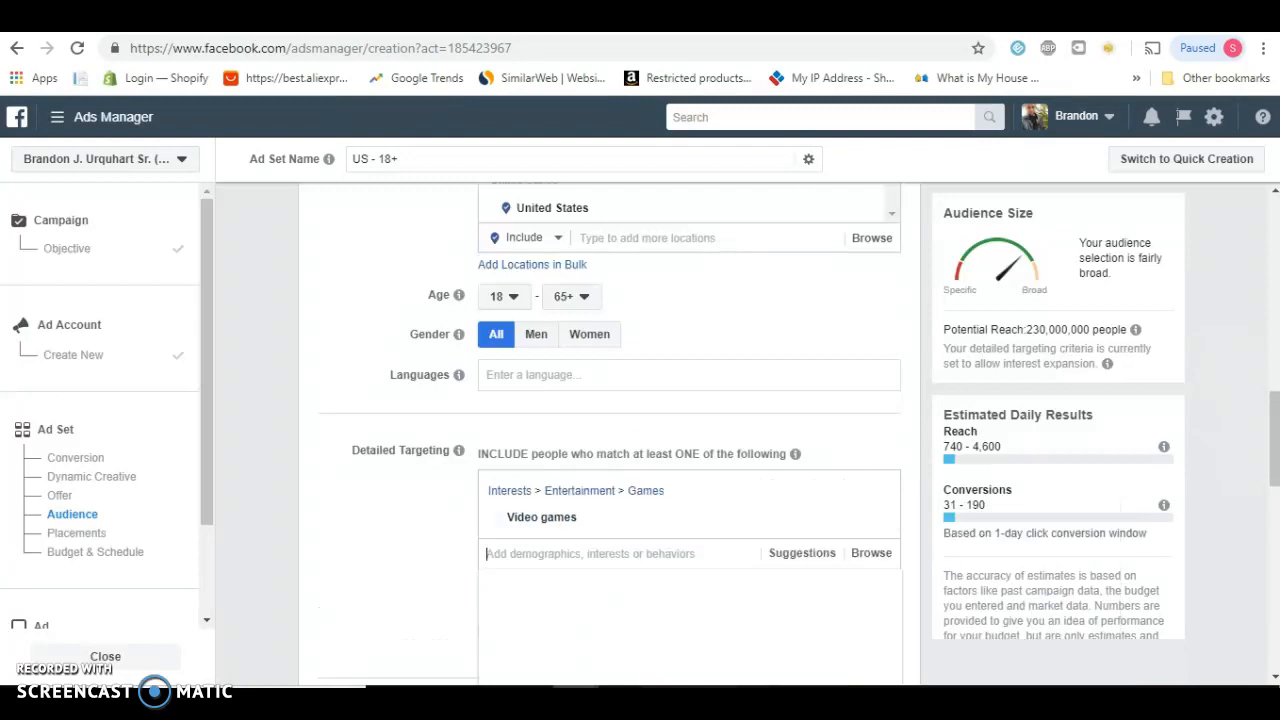
# Search the detailed targeting for "donkey kong" and add the Donkey Kong interest
pyautogui.moveTo(1273, 463); pyautogui.dragTo(1273, 480)
pyautogui.click(553, 463)
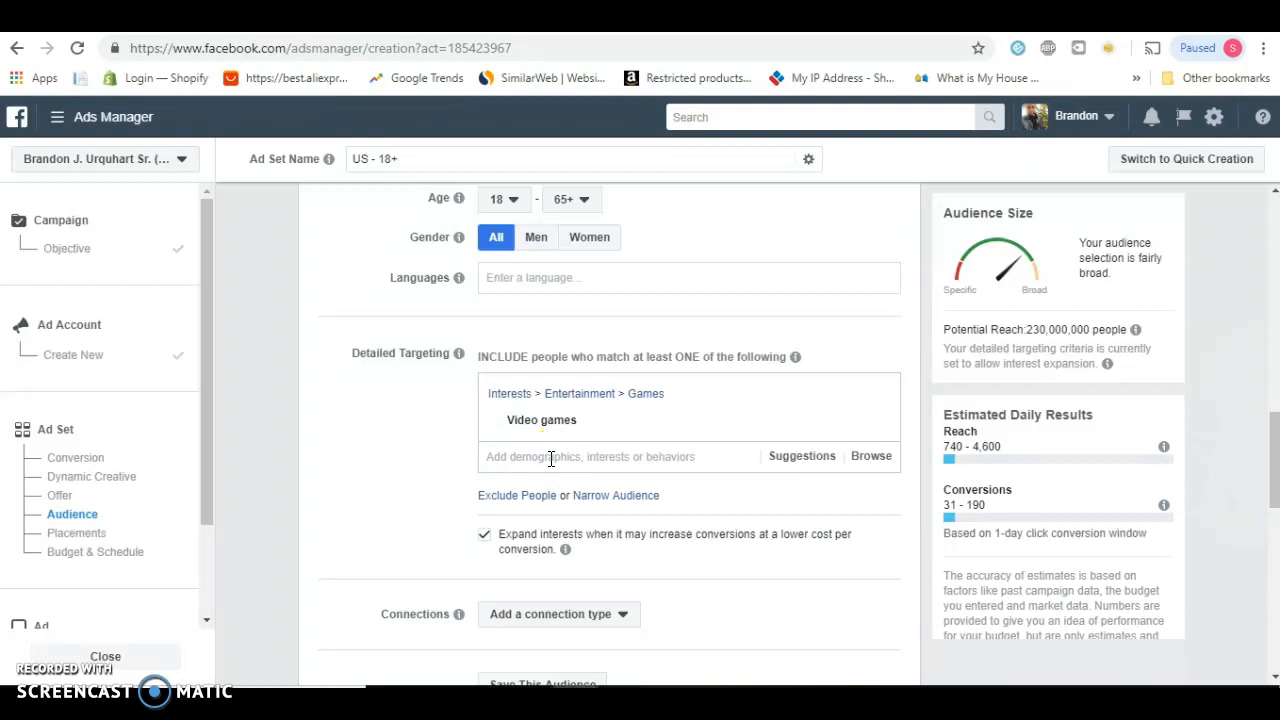
pyautogui.write('donkey kong')
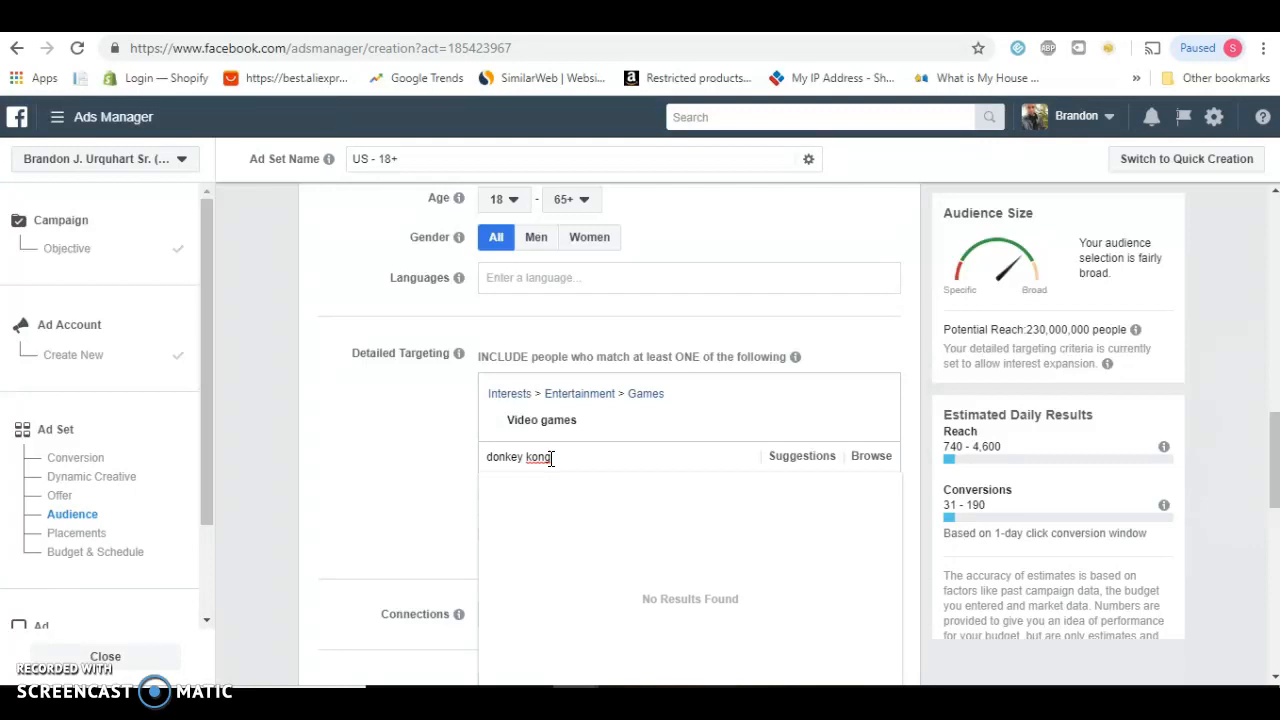
pyautogui.tripleClick(550, 458)
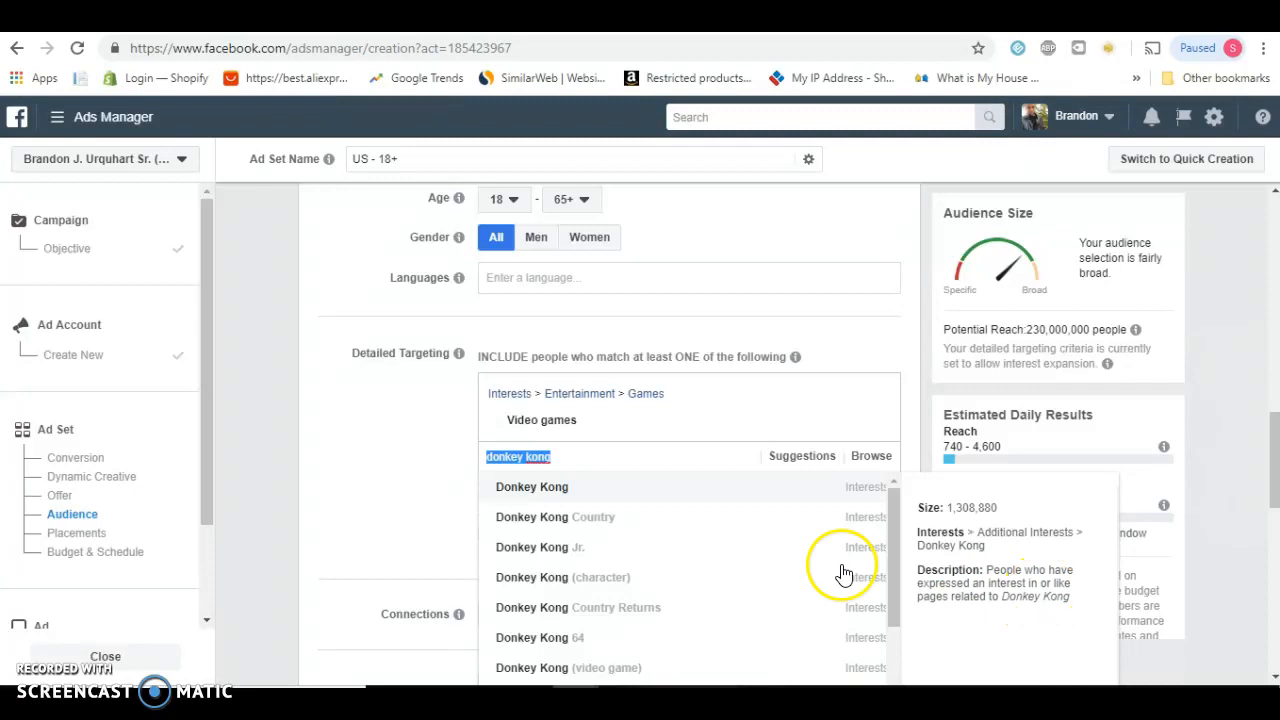
pyautogui.click(585, 497)
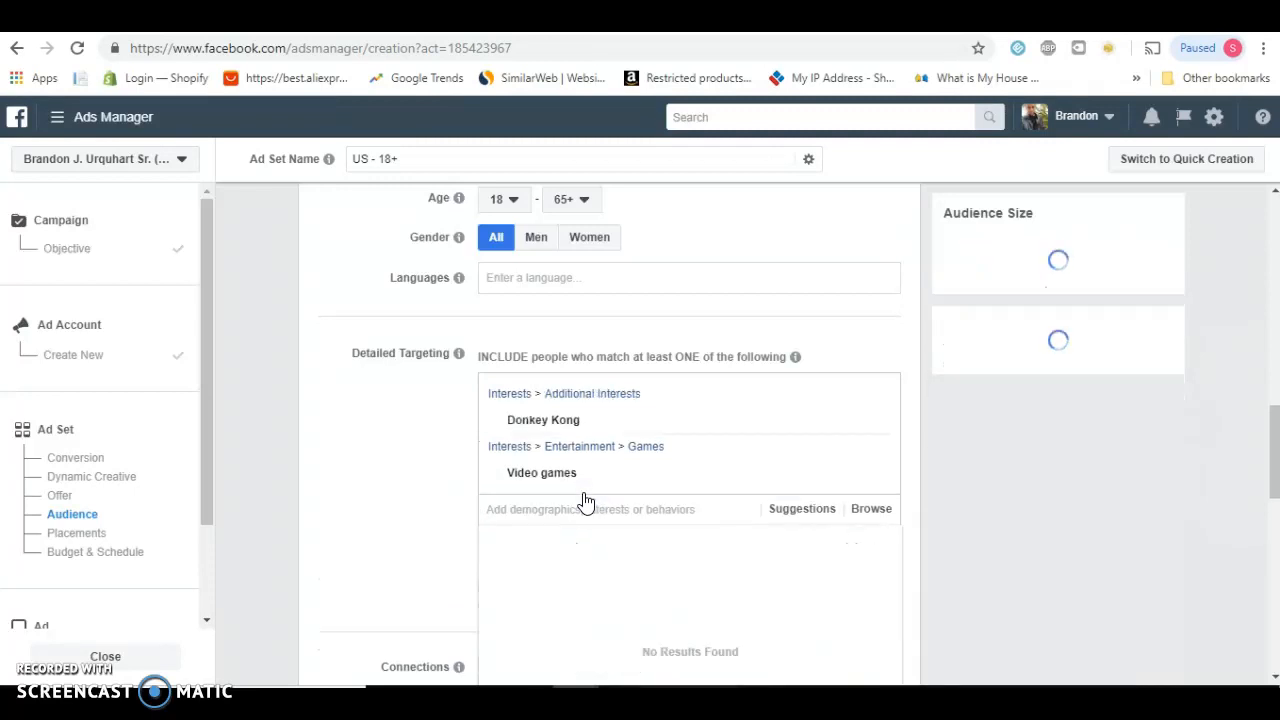
# Search the detailed targeting for "super mario brothers" and add the Super Mario Bros. interest
pyautogui.moveTo(1272, 442); pyautogui.dragTo(1273, 448)
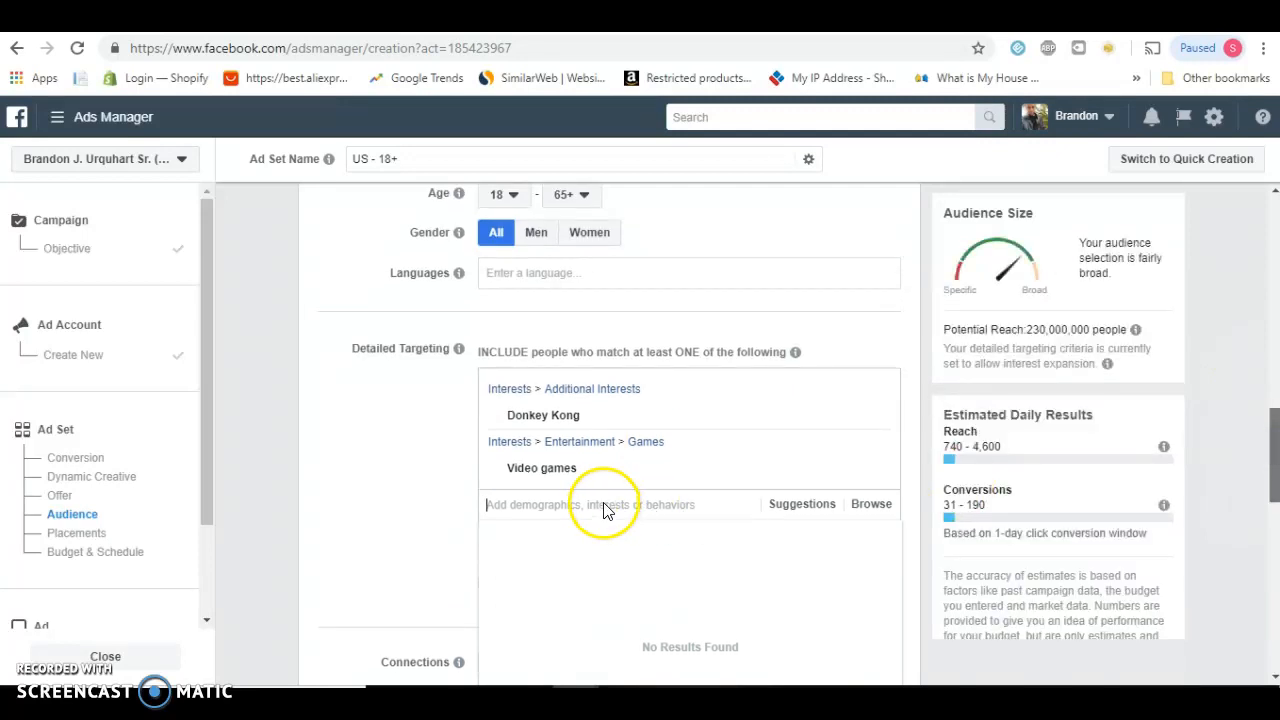
pyautogui.scroll(-1, 606, 510)
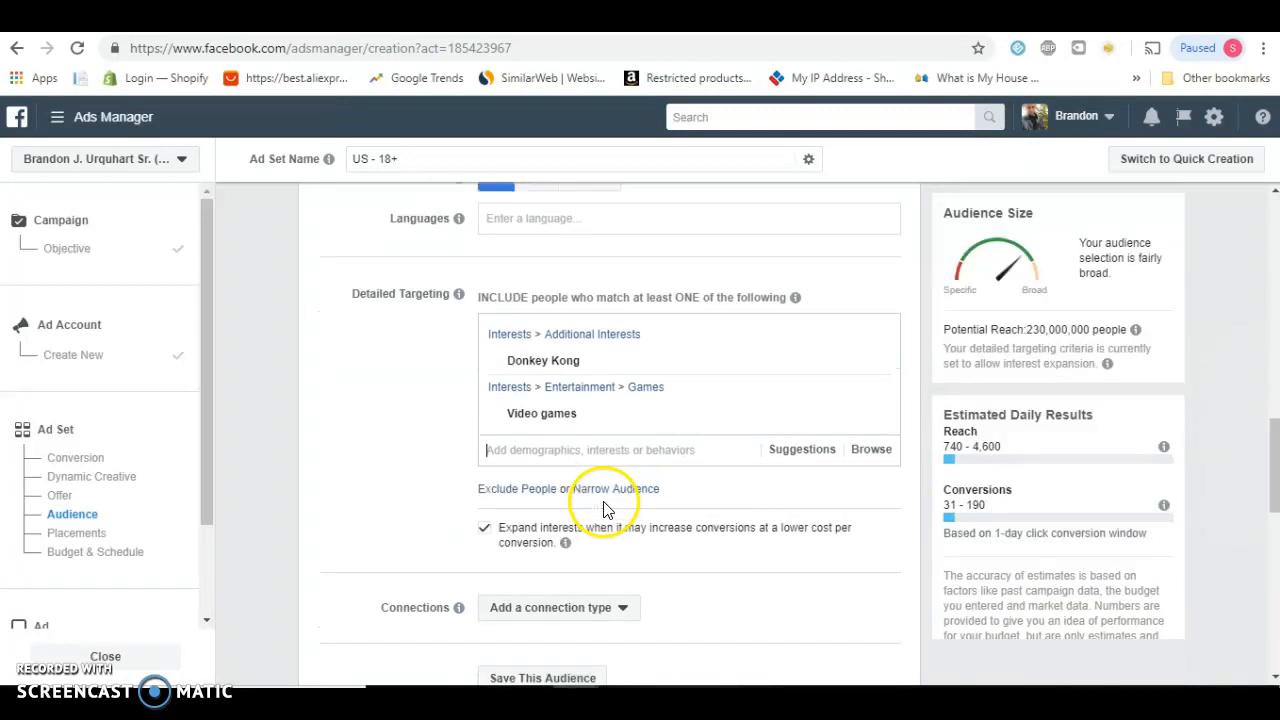
pyautogui.click(595, 450)
pyautogui.write('super ma')
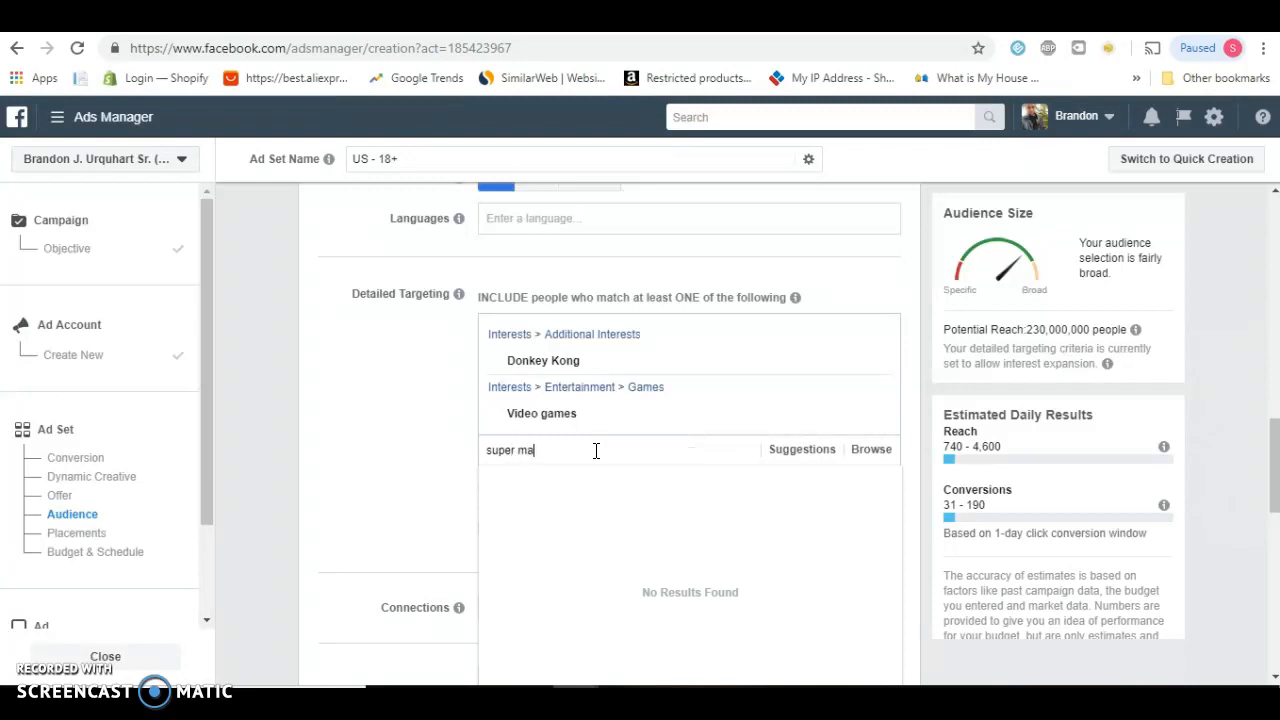
pyautogui.write('rio brothers')
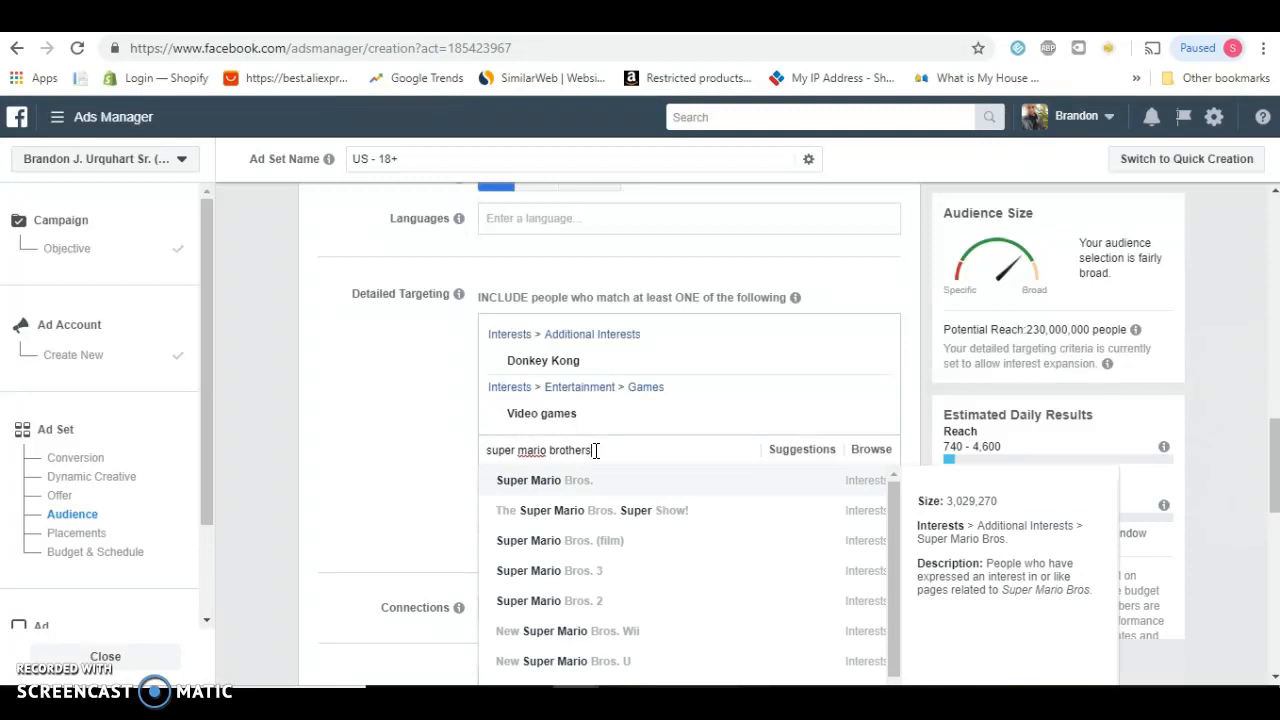
pyautogui.click(791, 492)
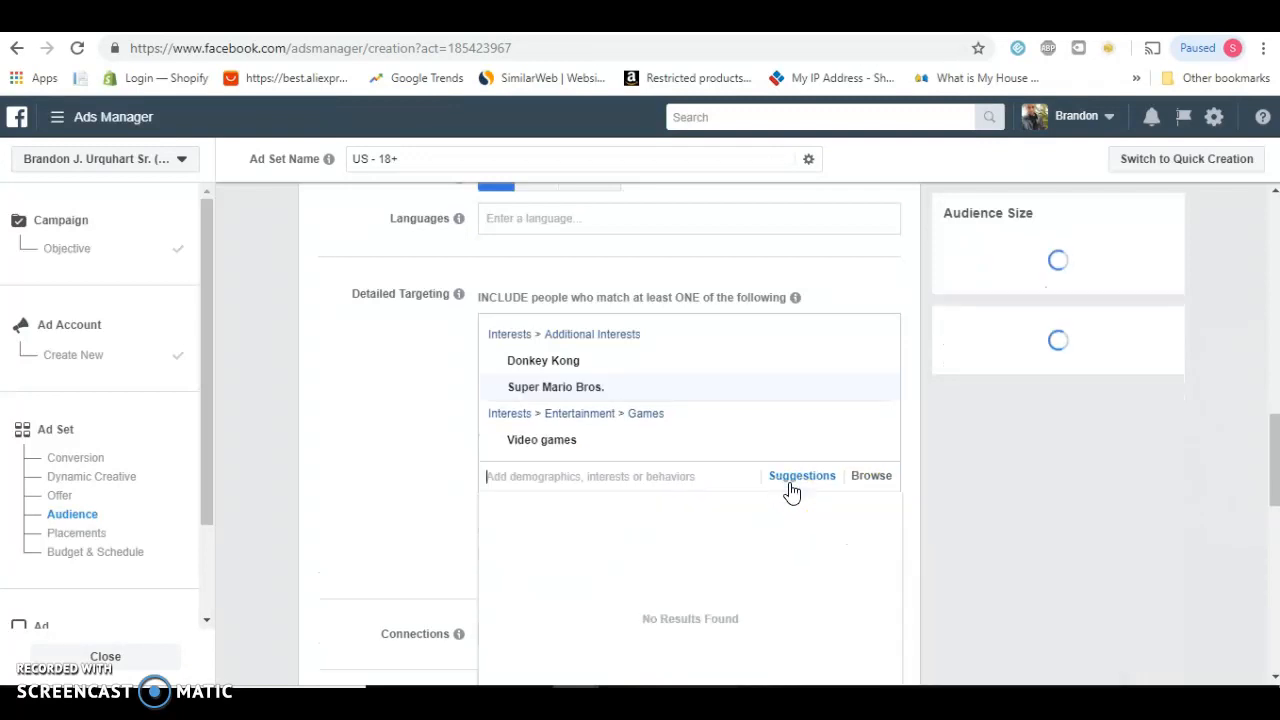
# Search the detailed targeting for "donkey kong video game" and add the Donkey Kong (video game) interest
pyautogui.click(654, 474)
pyautogui.write('donkey kong video game')
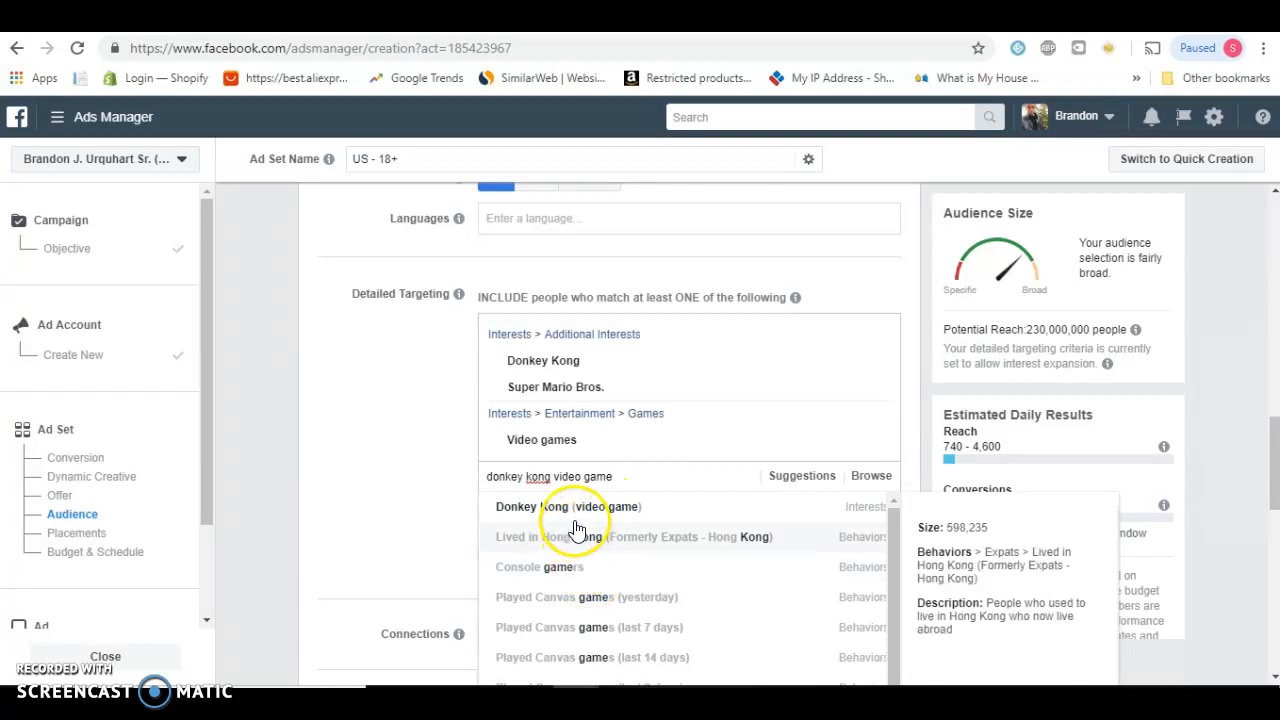
pyautogui.click(573, 508)
pyautogui.click(590, 506)
pyautogui.write('donkey kong video')
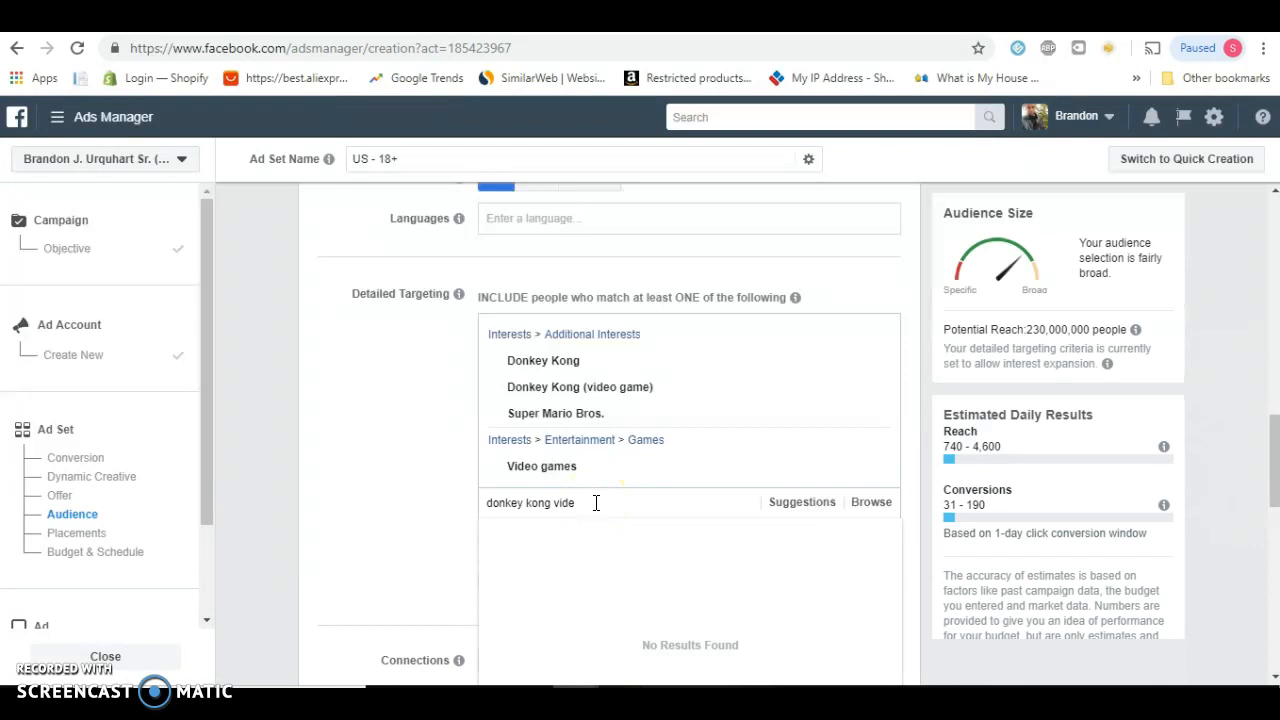
pyautogui.press('BackSpace')
pyautogui.press('BackSpace')
pyautogui.press('BackSpace')
pyautogui.press('BackSpace')
pyautogui.press('BackSpace')
pyautogui.press('BackSpace')
pyautogui.press('BackSpace')
pyautogui.press('BackSpace')
pyautogui.press('BackSpace')
pyautogui.press('BackSpace')
pyautogui.press('BackSpace')
pyautogui.press('BackSpace')
pyautogui.press('BackSpace')
pyautogui.press('BackSpace')
pyautogui.press('BackSpace')
pyautogui.press('BackSpace')
# Search the detailed targeting for "game console", add the Game consoles interest and close the suggestion list
pyautogui.write('game d')
pyautogui.write('onsole')
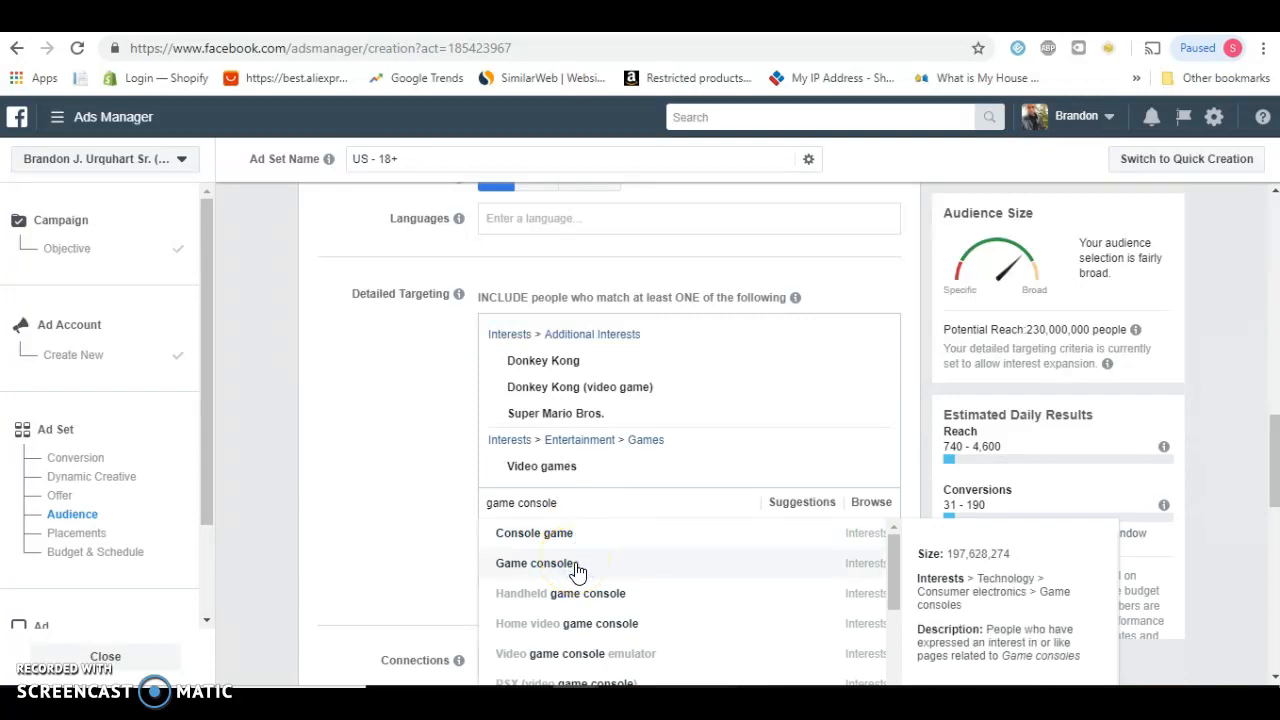
pyautogui.click(578, 570)
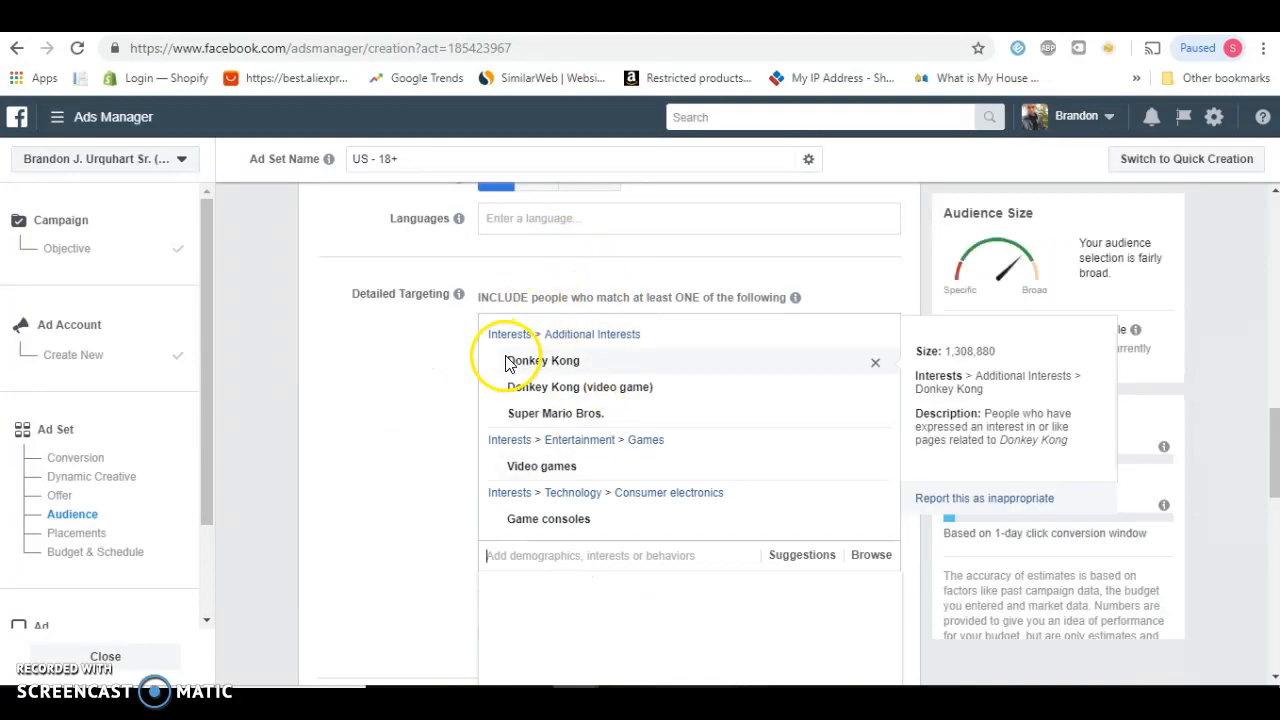
pyautogui.click(377, 377)
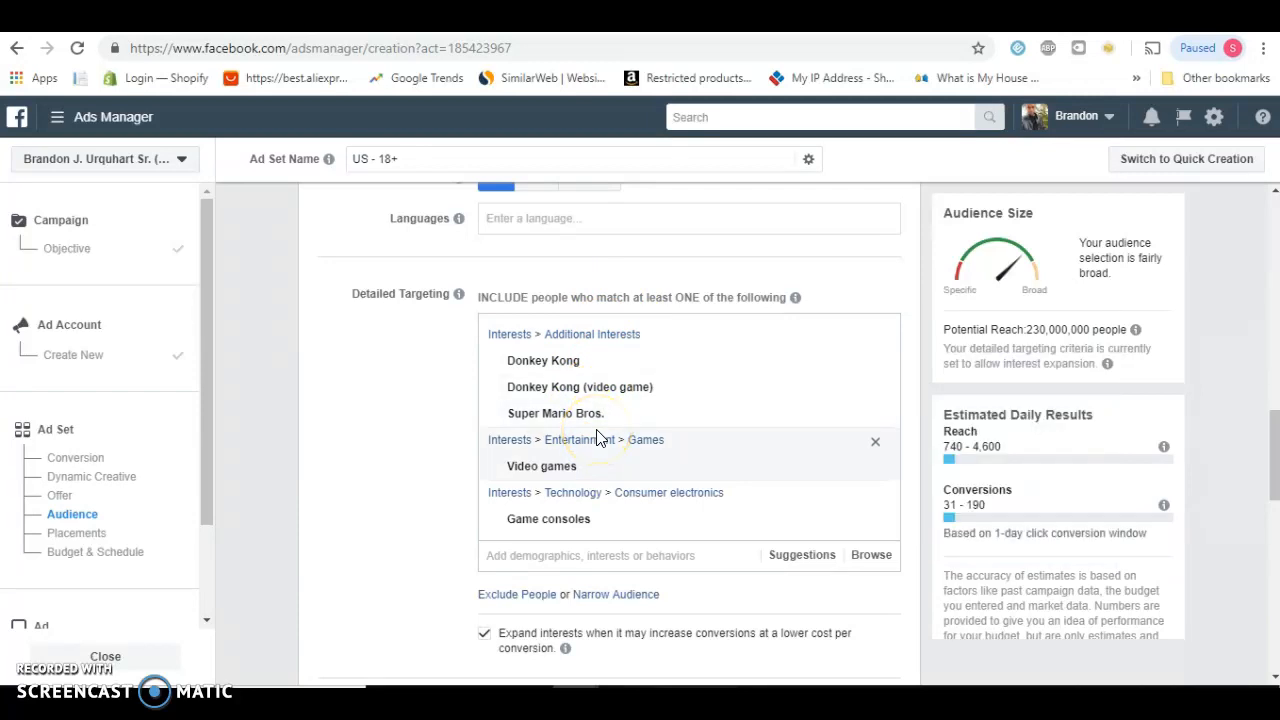
# Examine the size and description of the added interests, the placement and budget settings, and the audience estimates
pyautogui.moveTo(590, 361)
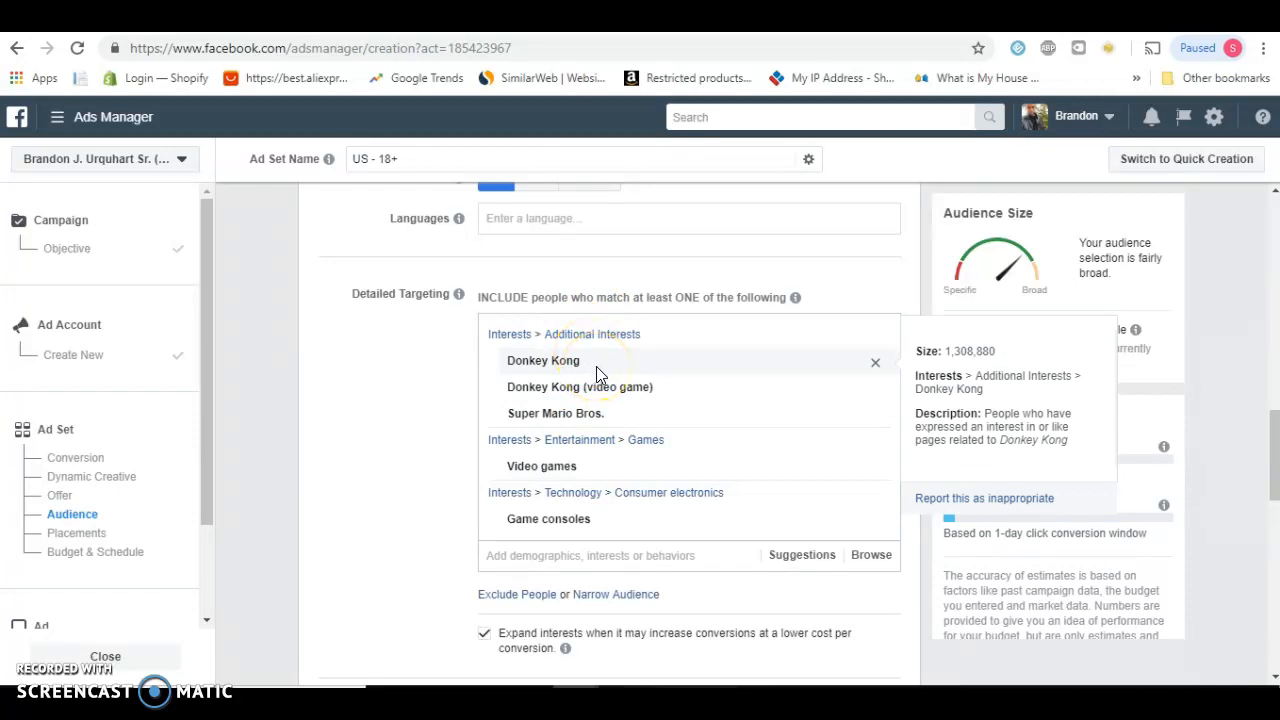
pyautogui.moveTo(600, 393)
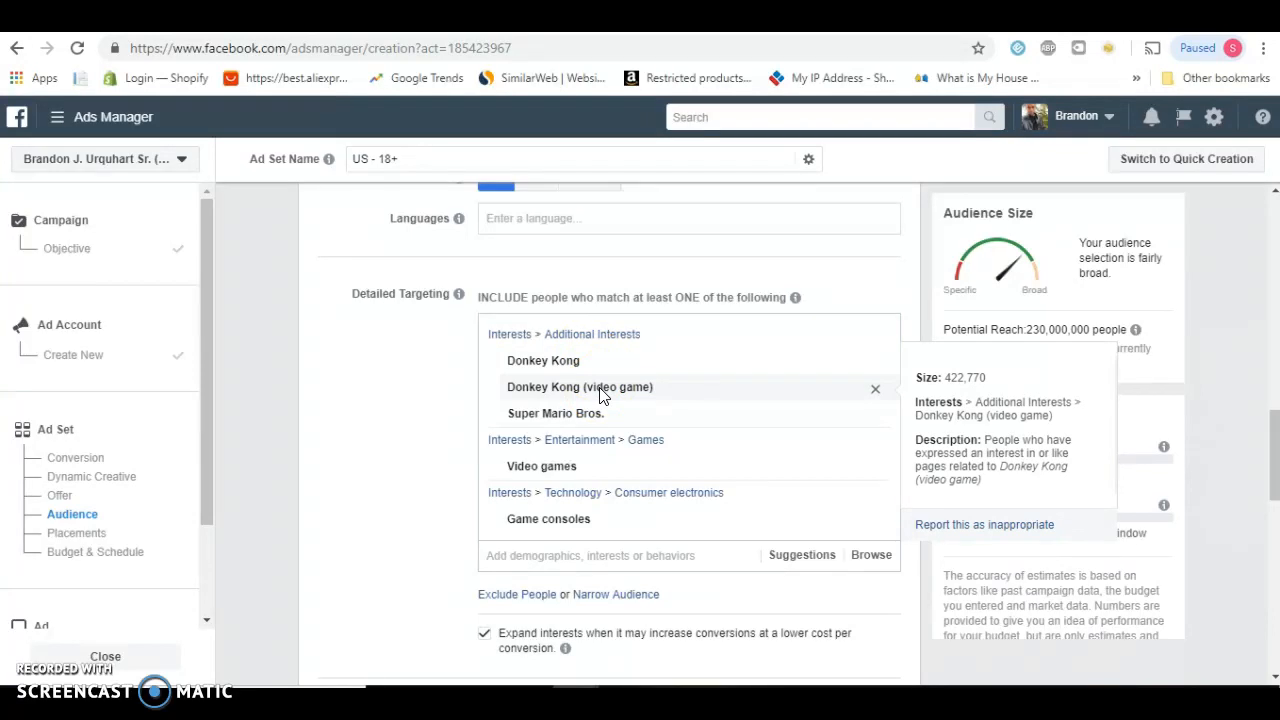
pyautogui.moveTo(601, 418)
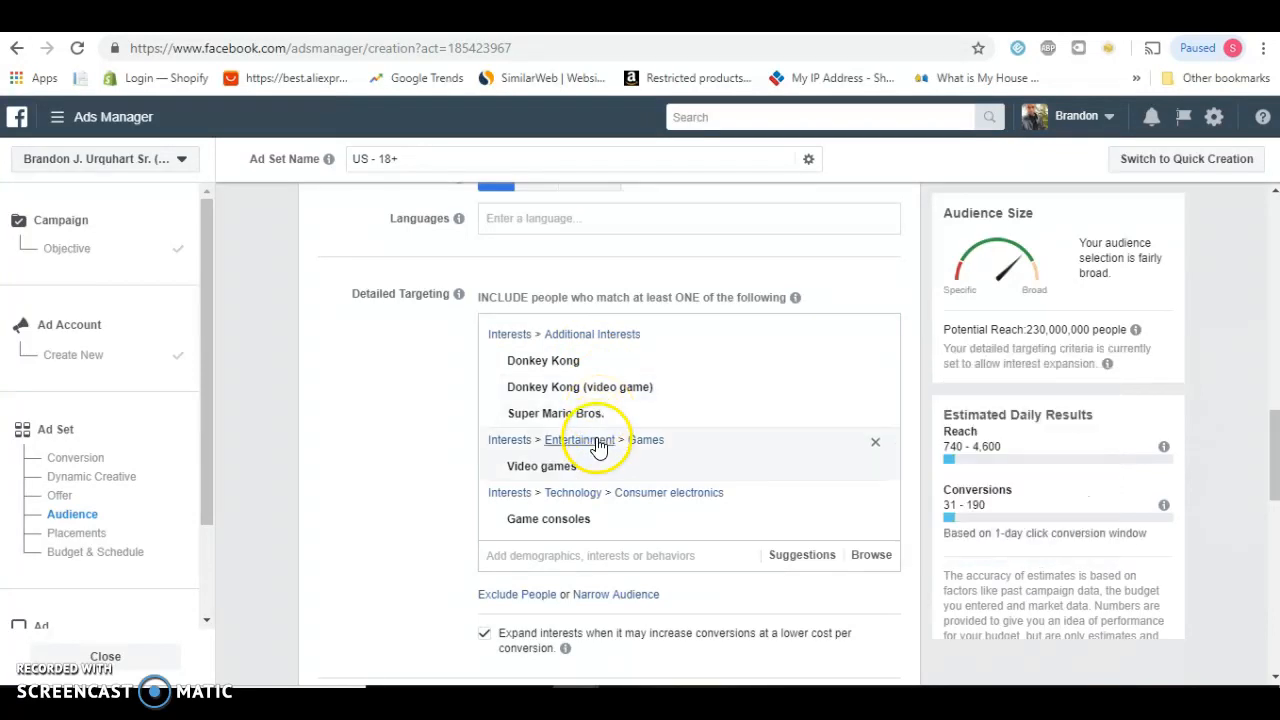
pyautogui.moveTo(590, 472)
pyautogui.moveTo(588, 519)
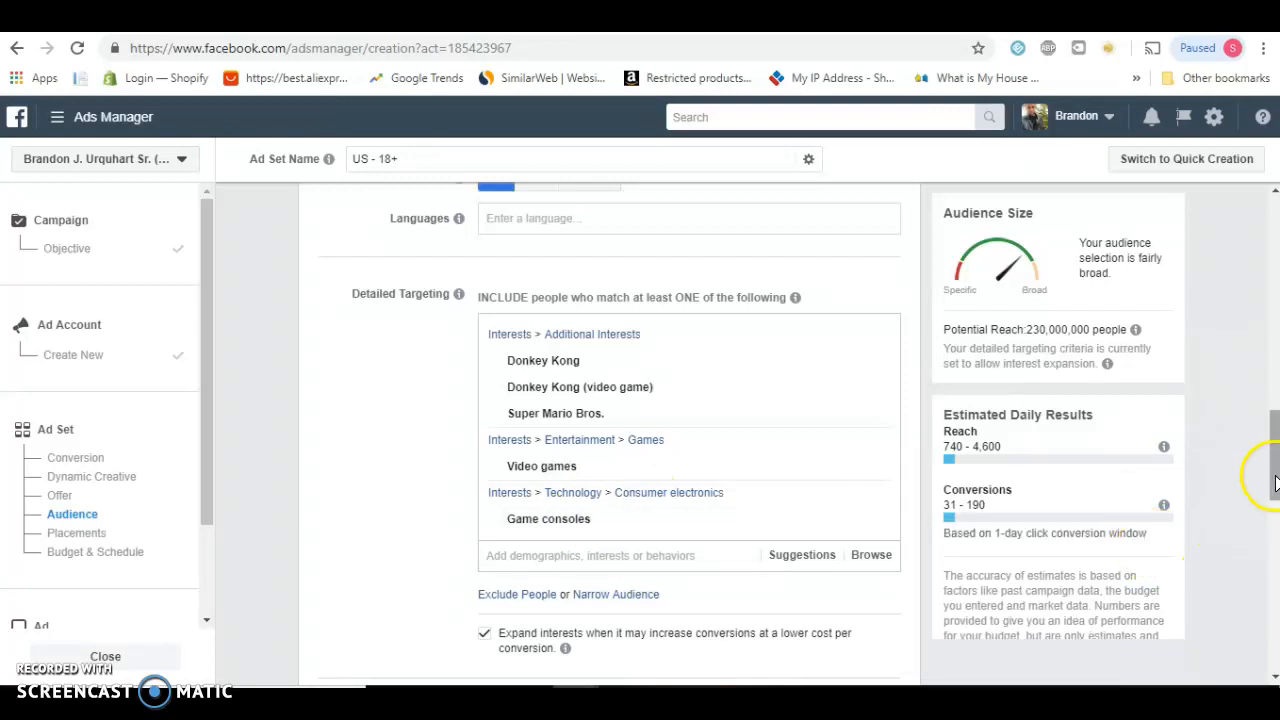
pyautogui.moveTo(1271, 457); pyautogui.dragTo(1272, 473)
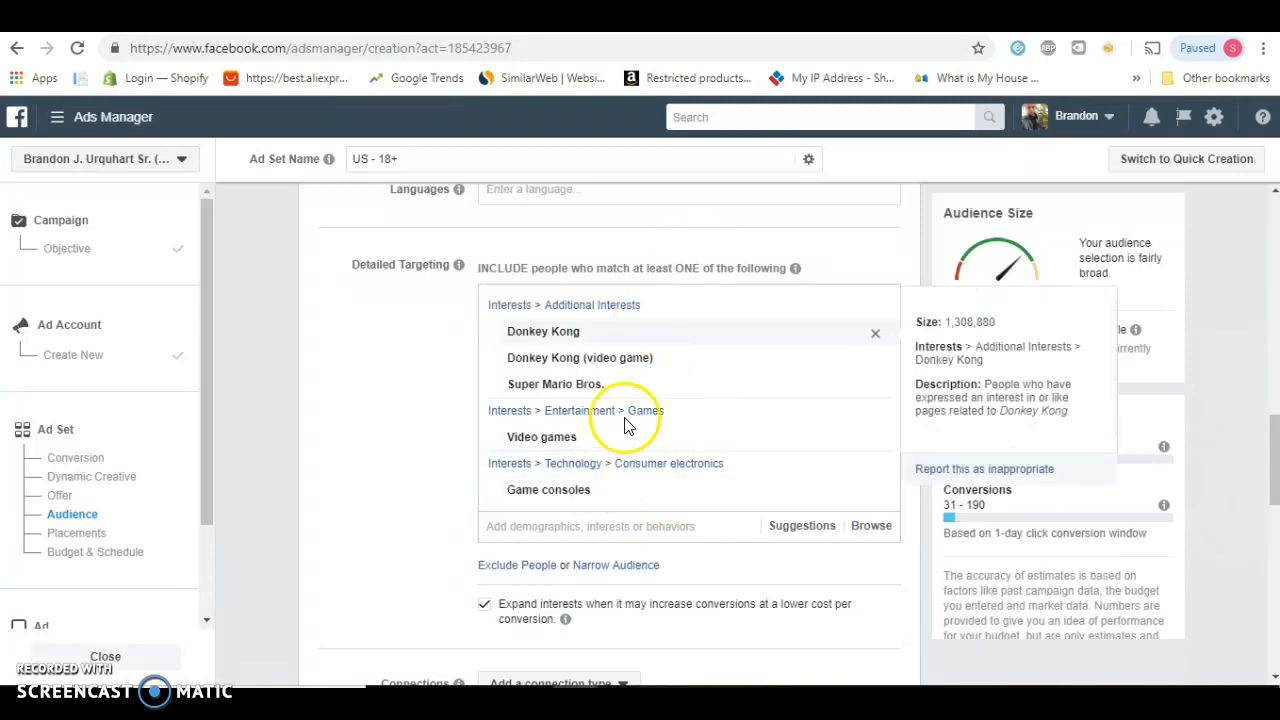
pyautogui.moveTo(1274, 490); pyautogui.dragTo(1270, 628)
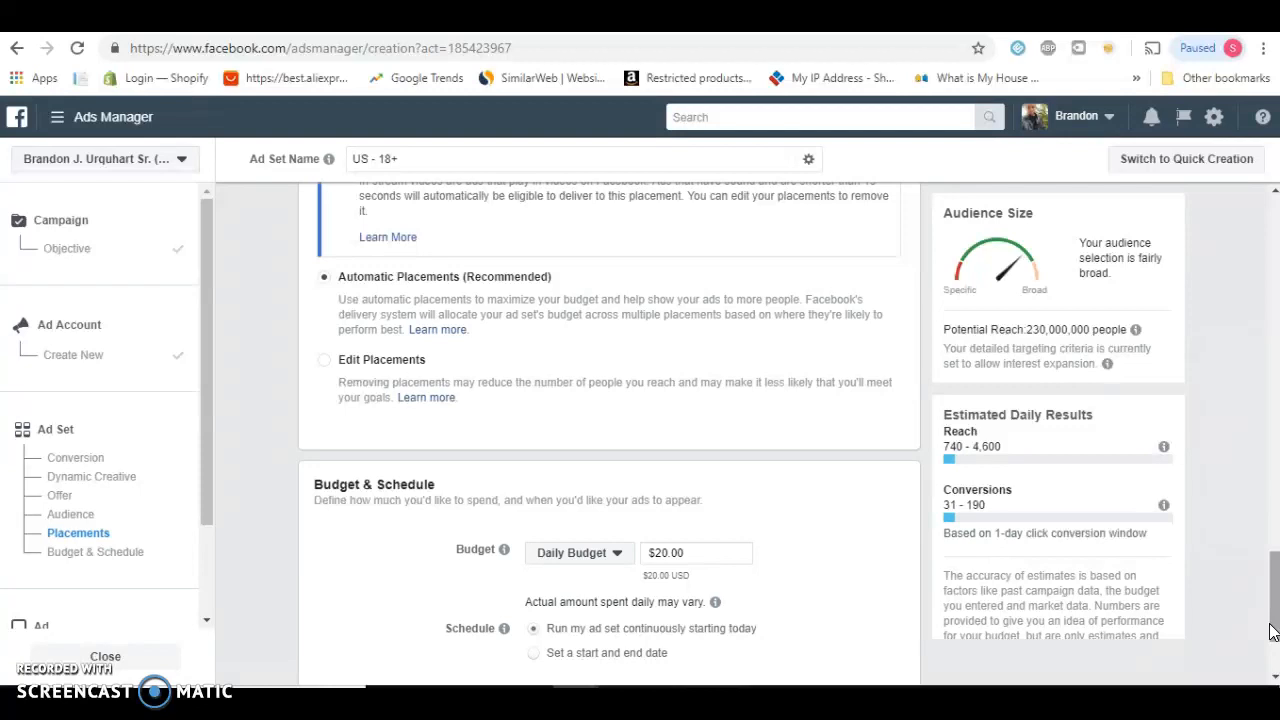
pyautogui.click(90, 565)
pyautogui.moveTo(1274, 597); pyautogui.dragTo(1275, 454)
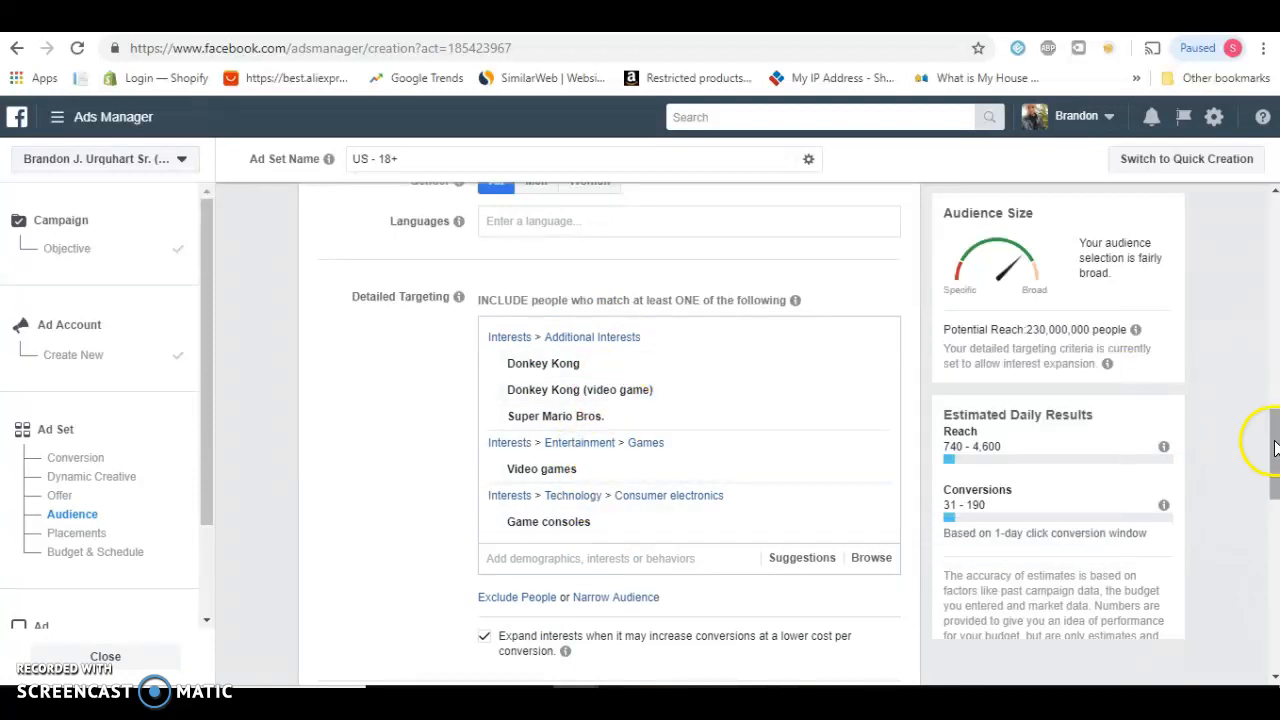
pyautogui.moveTo(1273, 470); pyautogui.dragTo(1274, 505)
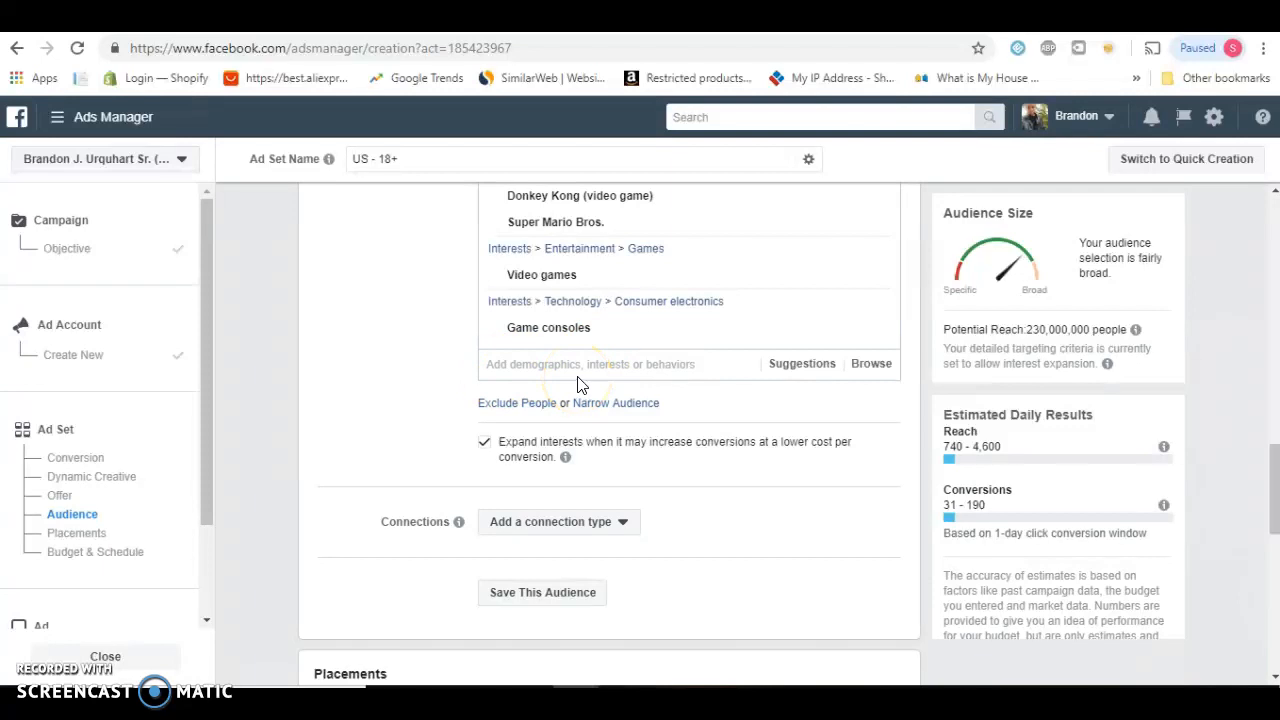
pyautogui.moveTo(757, 218)
pyautogui.click(1203, 422)
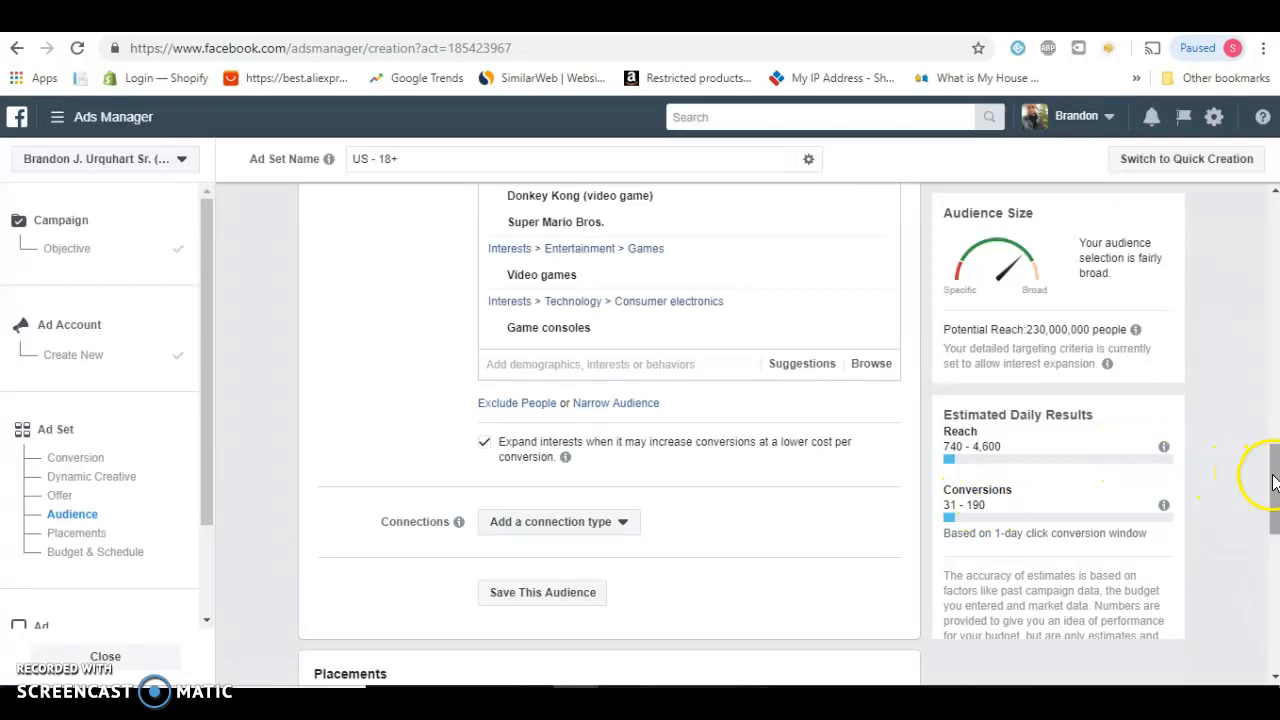
# Set the ad set's daily budget to $5.00 in the Budget & Schedule section
pyautogui.moveTo(1272, 480); pyautogui.dragTo(1272, 488)
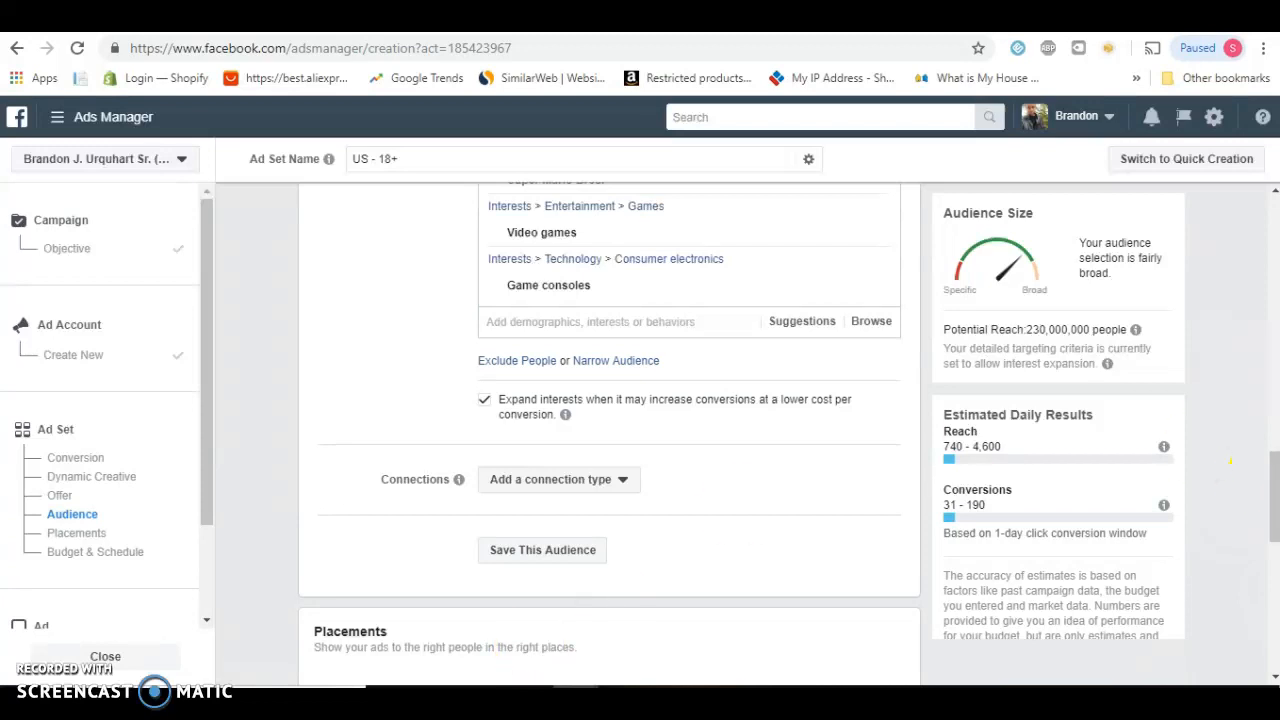
pyautogui.click(117, 558)
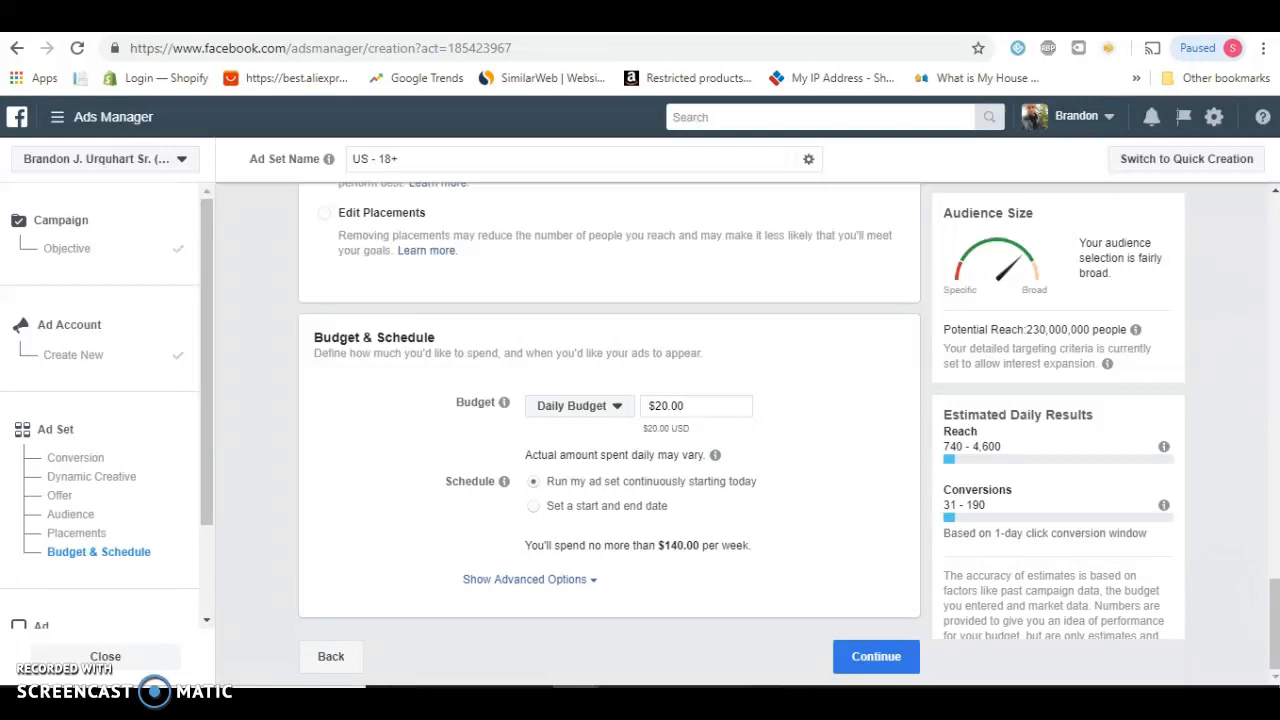
pyautogui.click(252, 545)
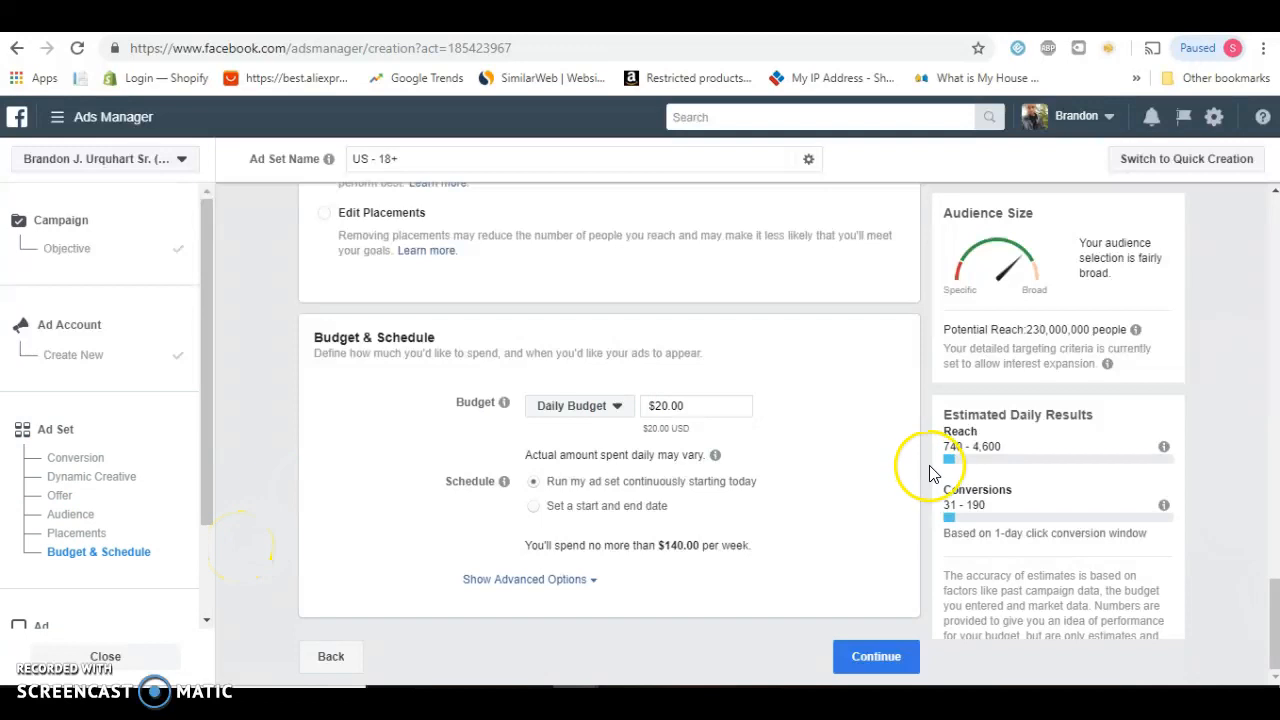
pyautogui.moveTo(1273, 603); pyautogui.dragTo(1271, 601)
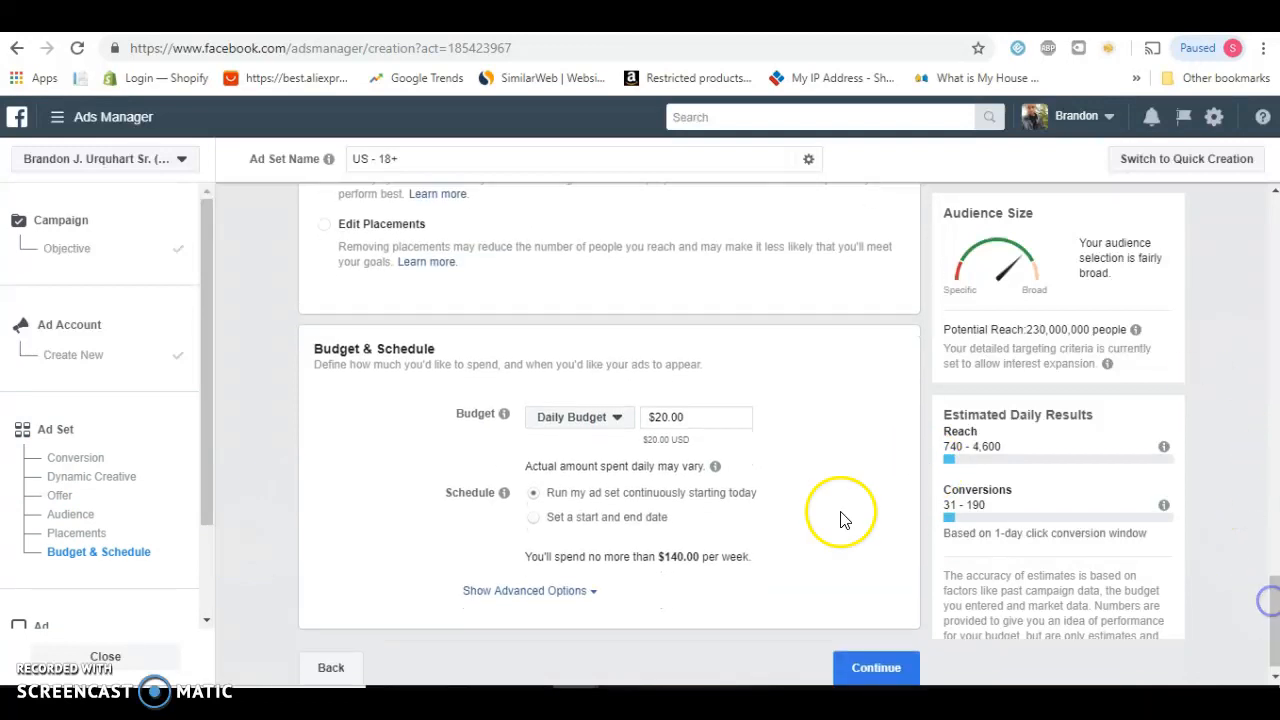
pyautogui.click(617, 418)
pyautogui.click(683, 374)
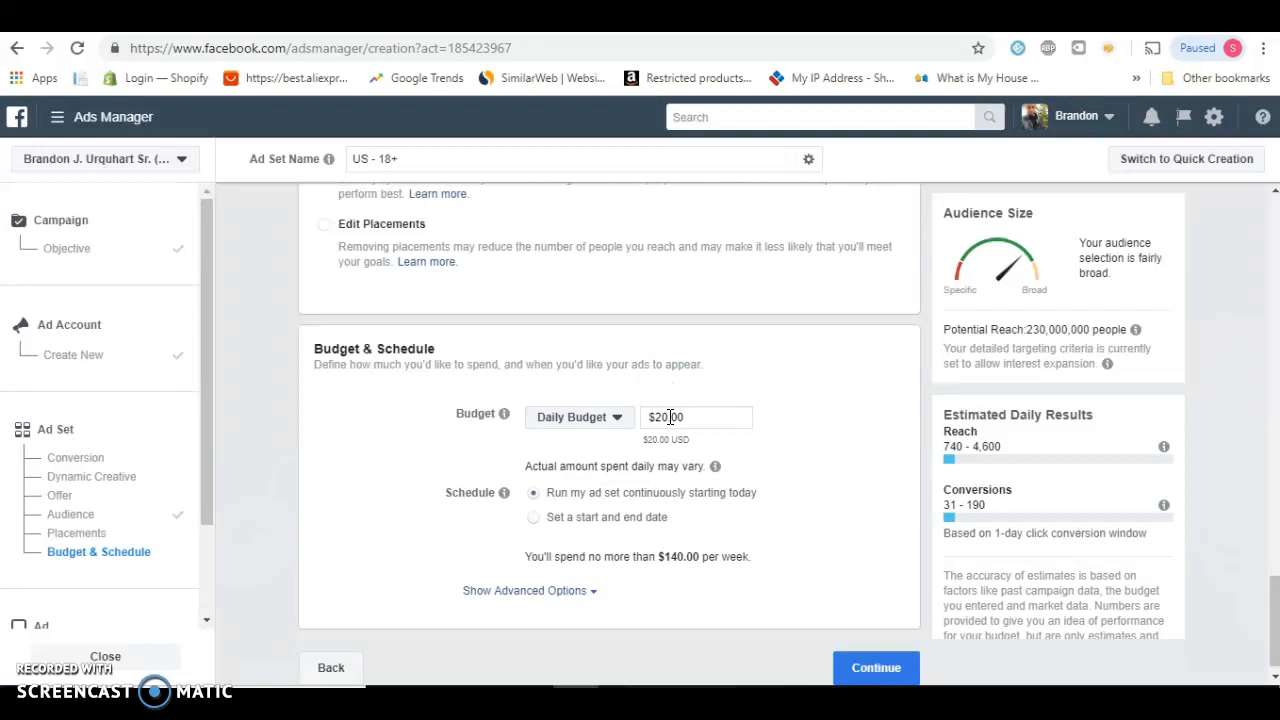
pyautogui.doubleClick(670, 417)
pyautogui.write('5')
pyautogui.click(837, 479)
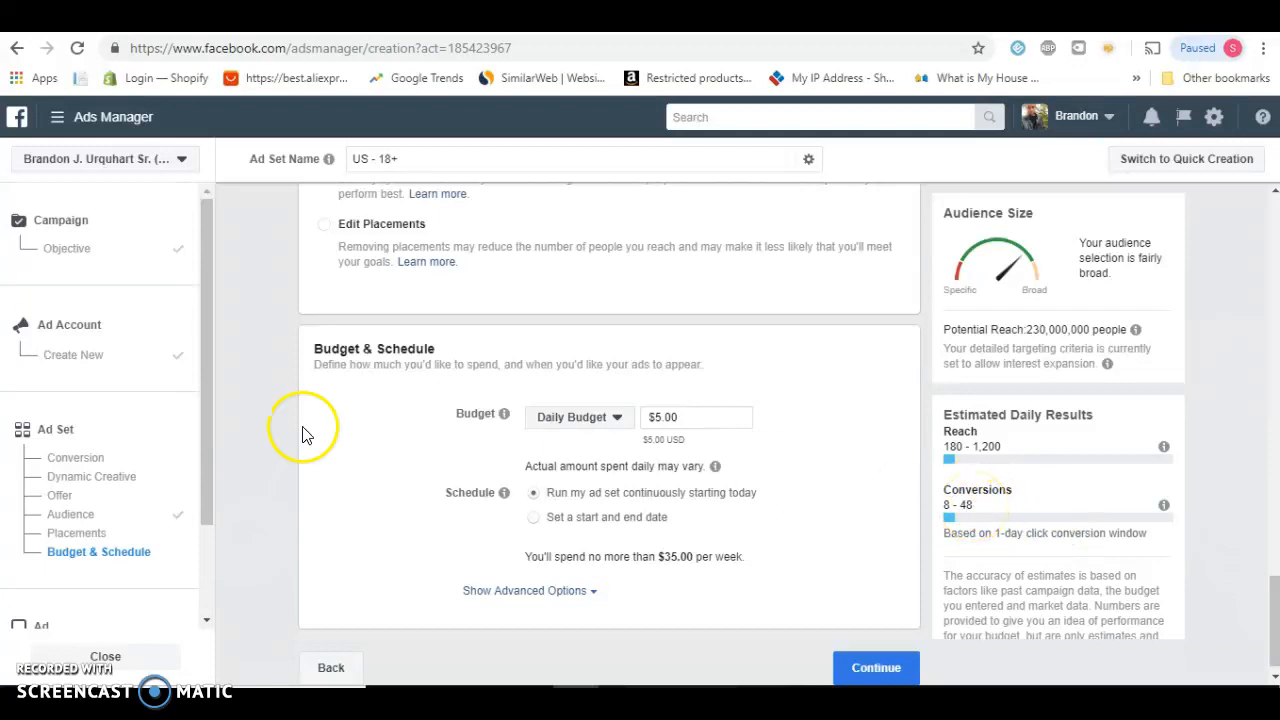
# Look at the available connection types in the Audience section and close the list without choosing one
pyautogui.moveTo(207, 428); pyautogui.dragTo(199, 237)
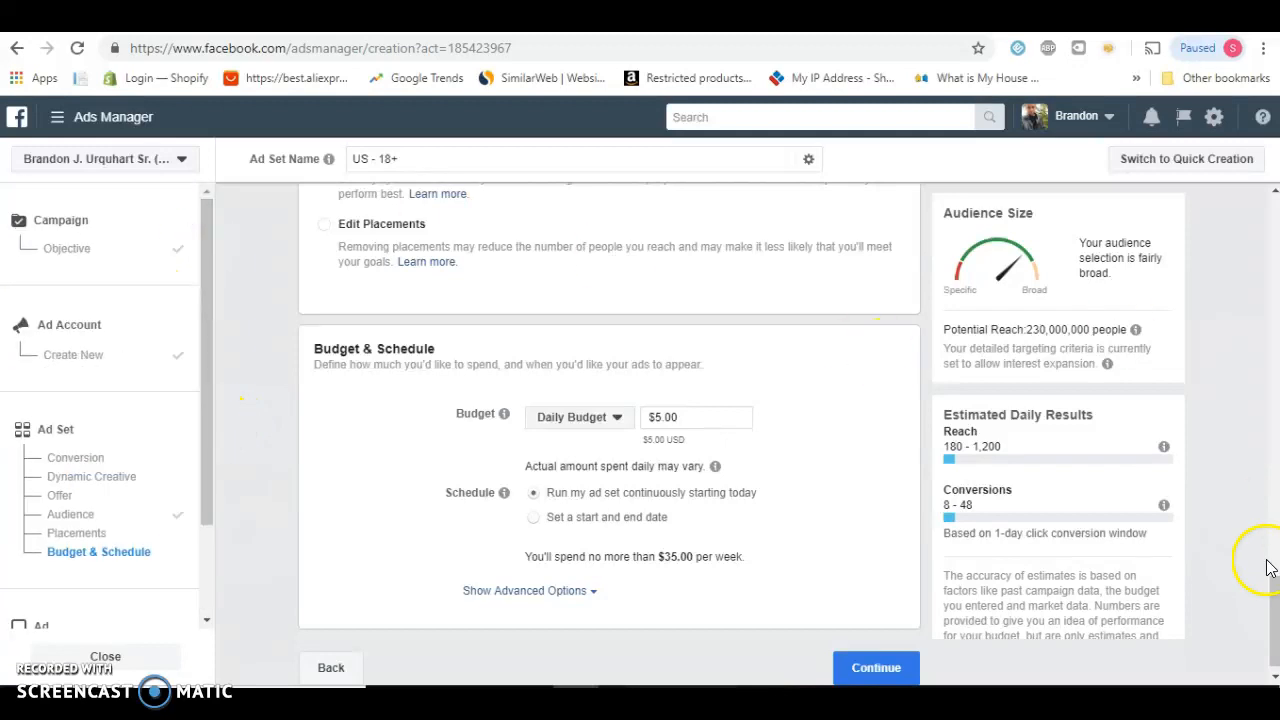
pyautogui.moveTo(1270, 606); pyautogui.dragTo(1020, 500)
pyautogui.click(620, 468)
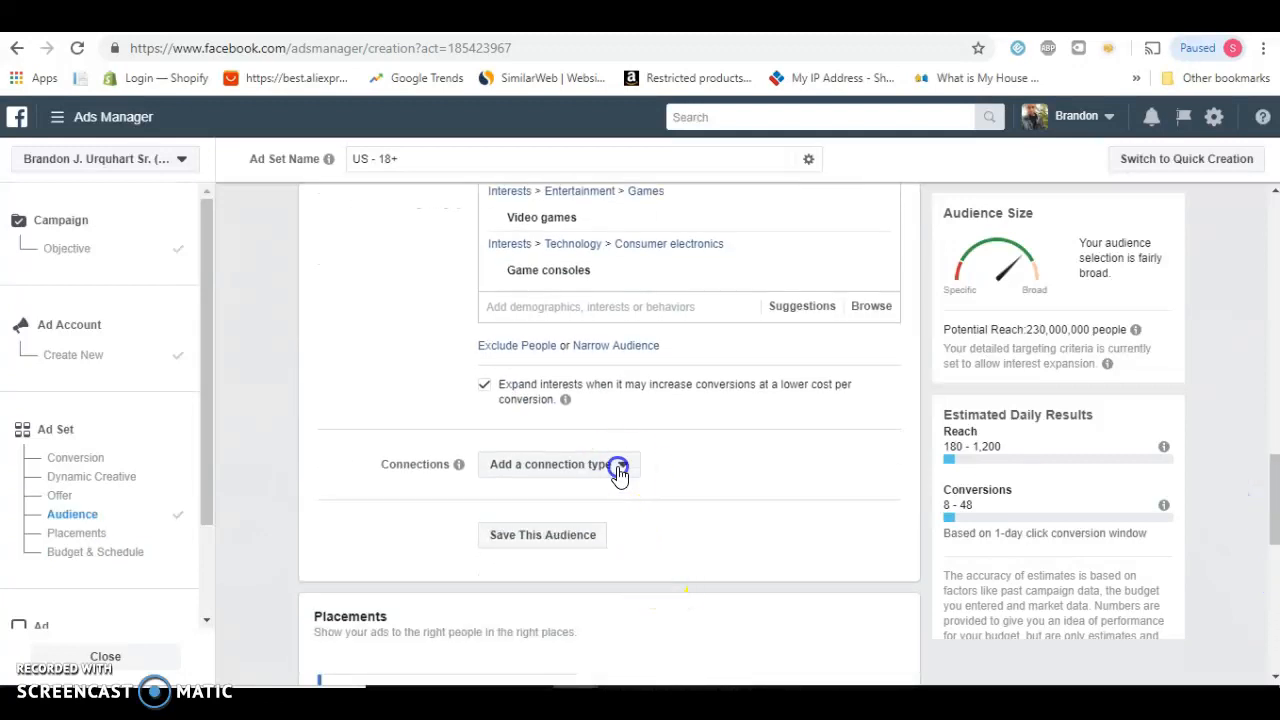
pyautogui.click(620, 468)
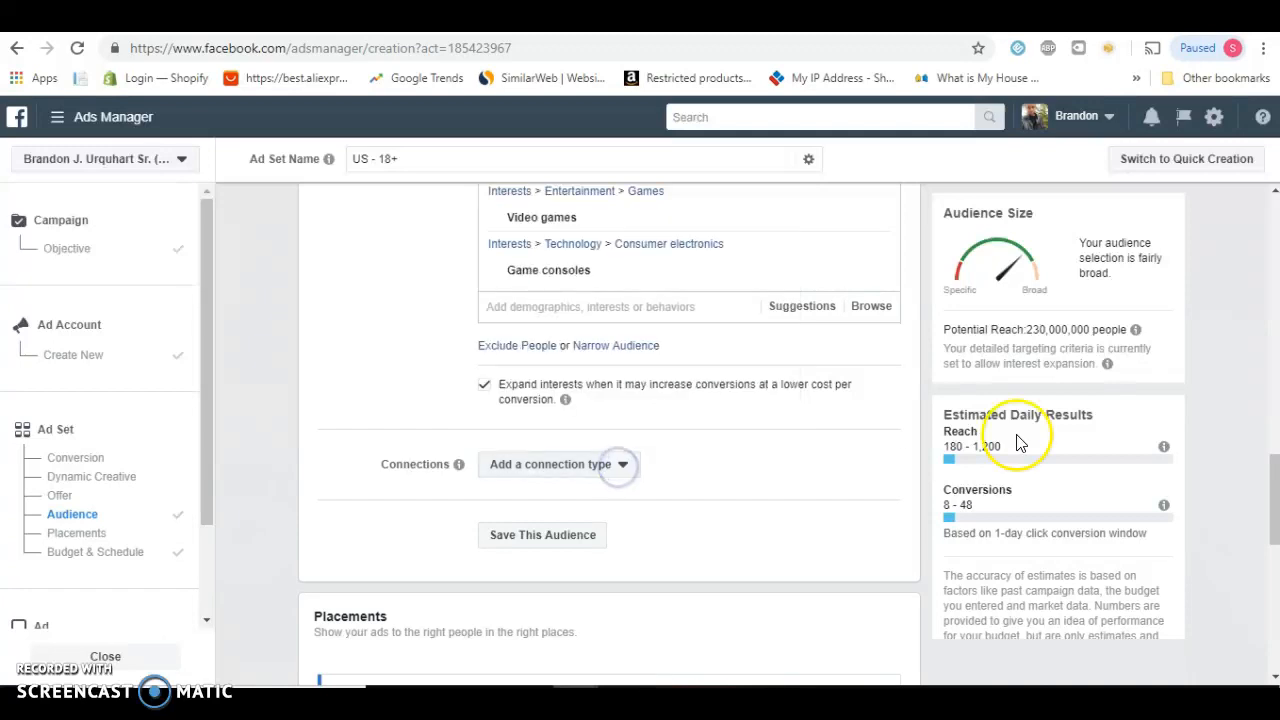
# View the Facebook Pixel creation form from the Conversion section and close it without creating a pixel
pyautogui.moveTo(1268, 500); pyautogui.dragTo(1275, 222)
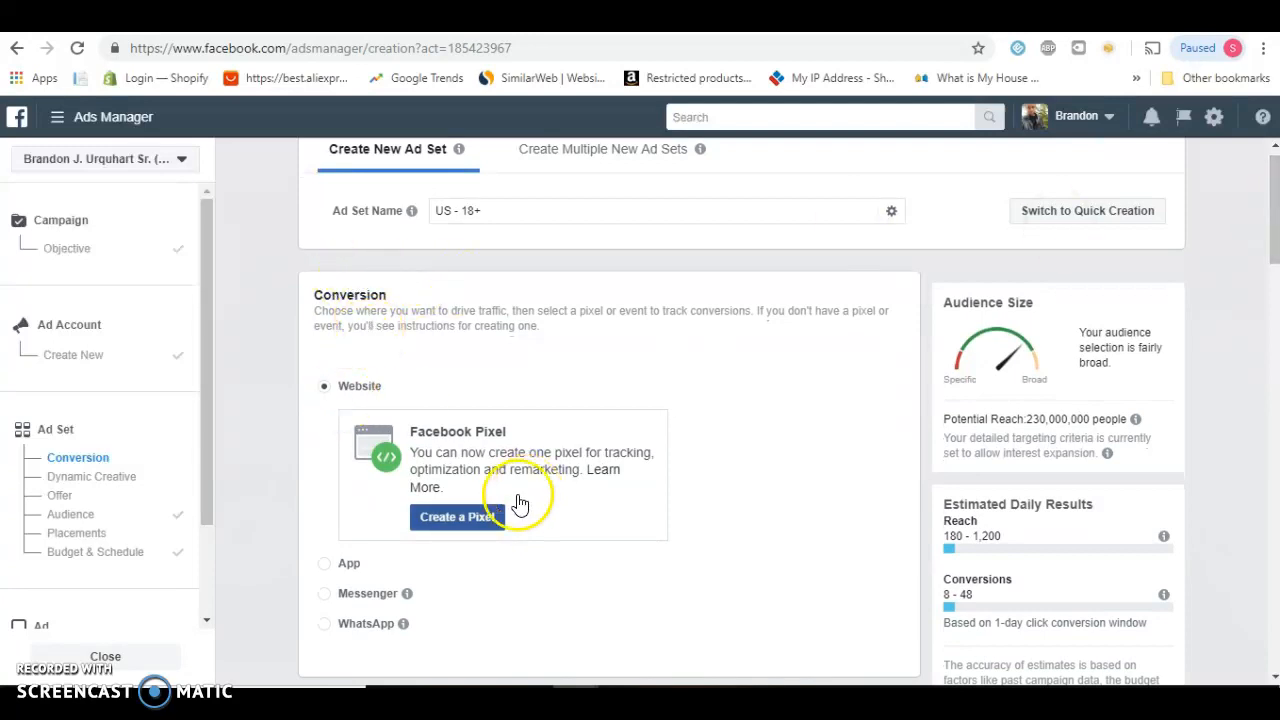
pyautogui.click(484, 530)
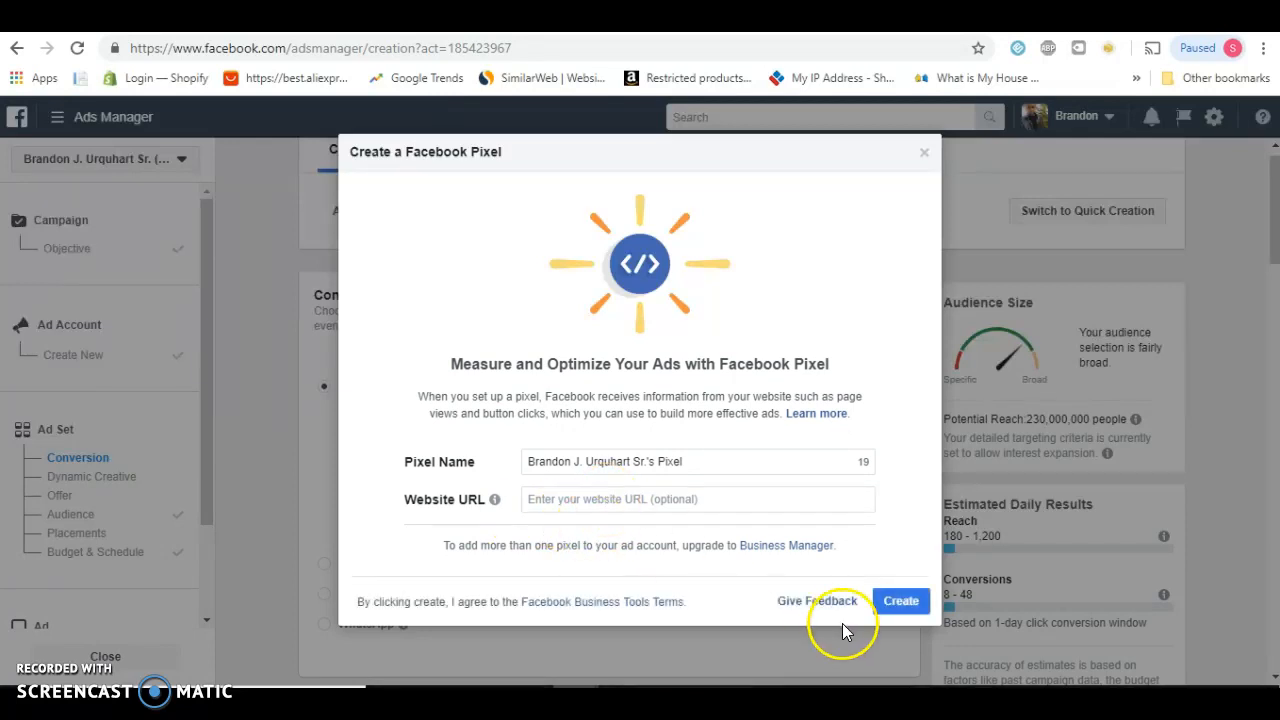
pyautogui.click(975, 580)
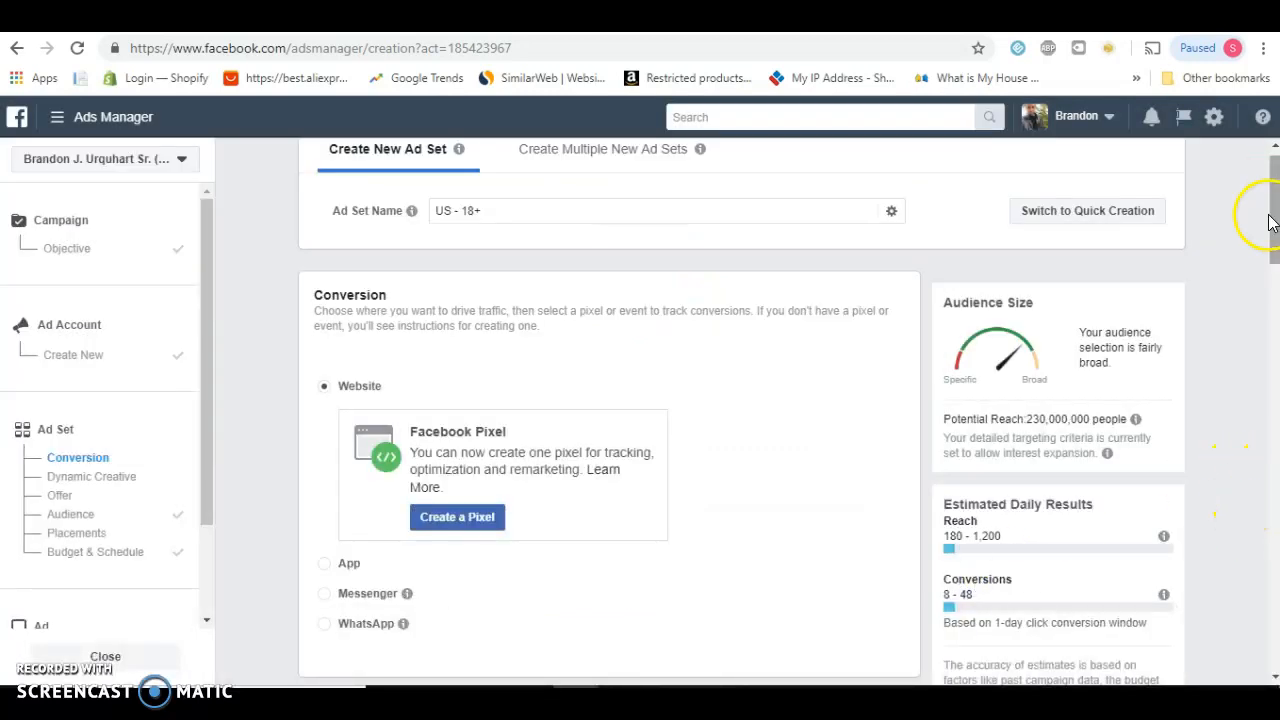
# Show the advanced options for Budget & Schedule and examine the delivery optimization, conversion window, bid strategy and scheduling settings
pyautogui.moveTo(1268, 220); pyautogui.dragTo(1260, 665)
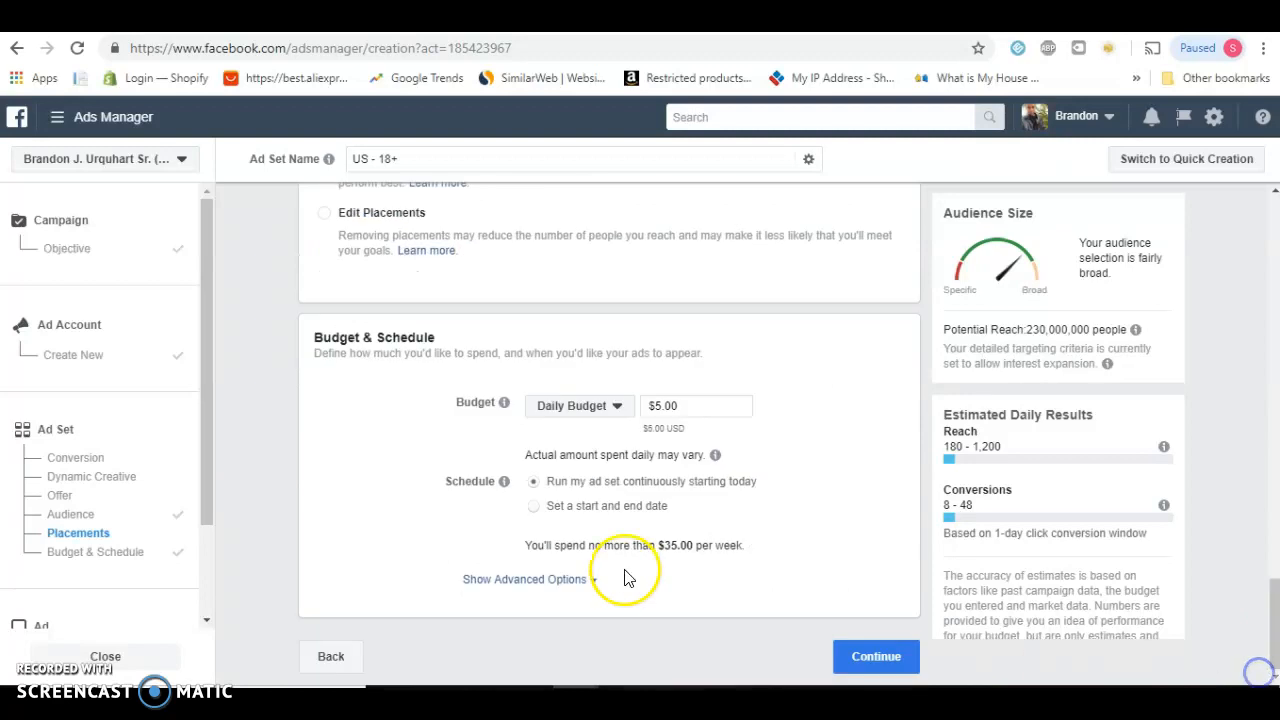
pyautogui.click(565, 579)
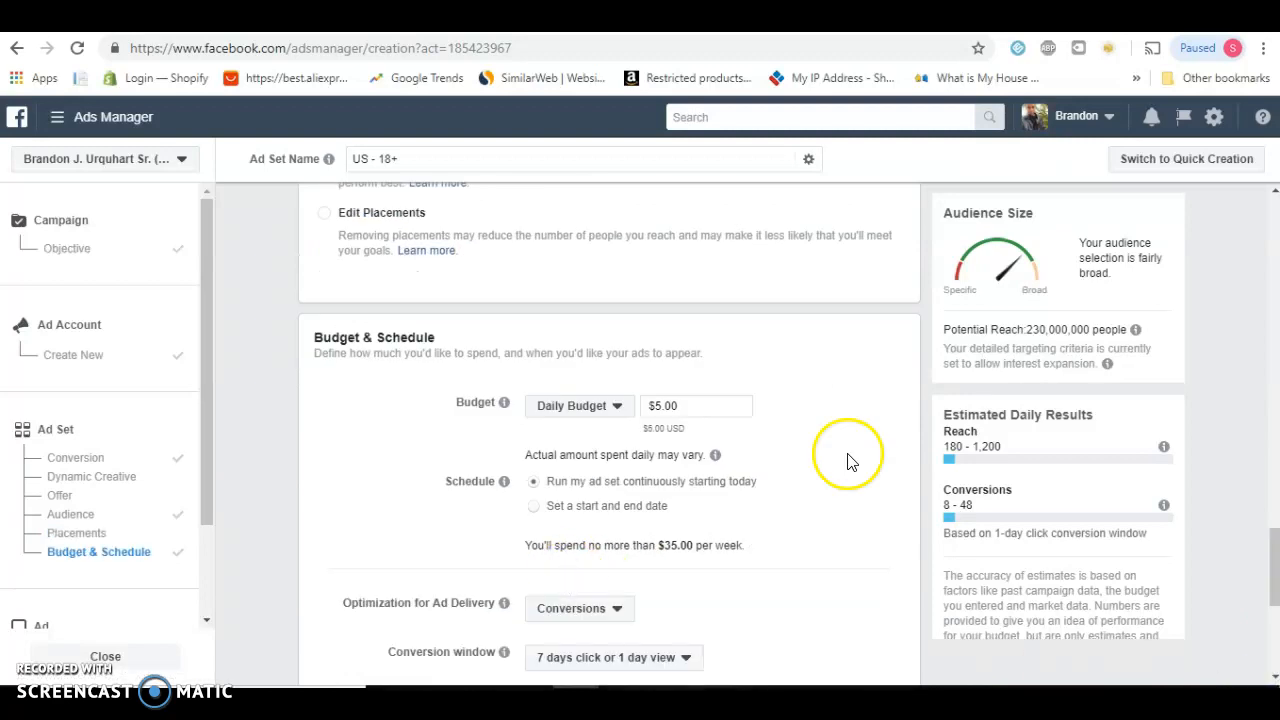
pyautogui.moveTo(1270, 580); pyautogui.dragTo(1273, 648)
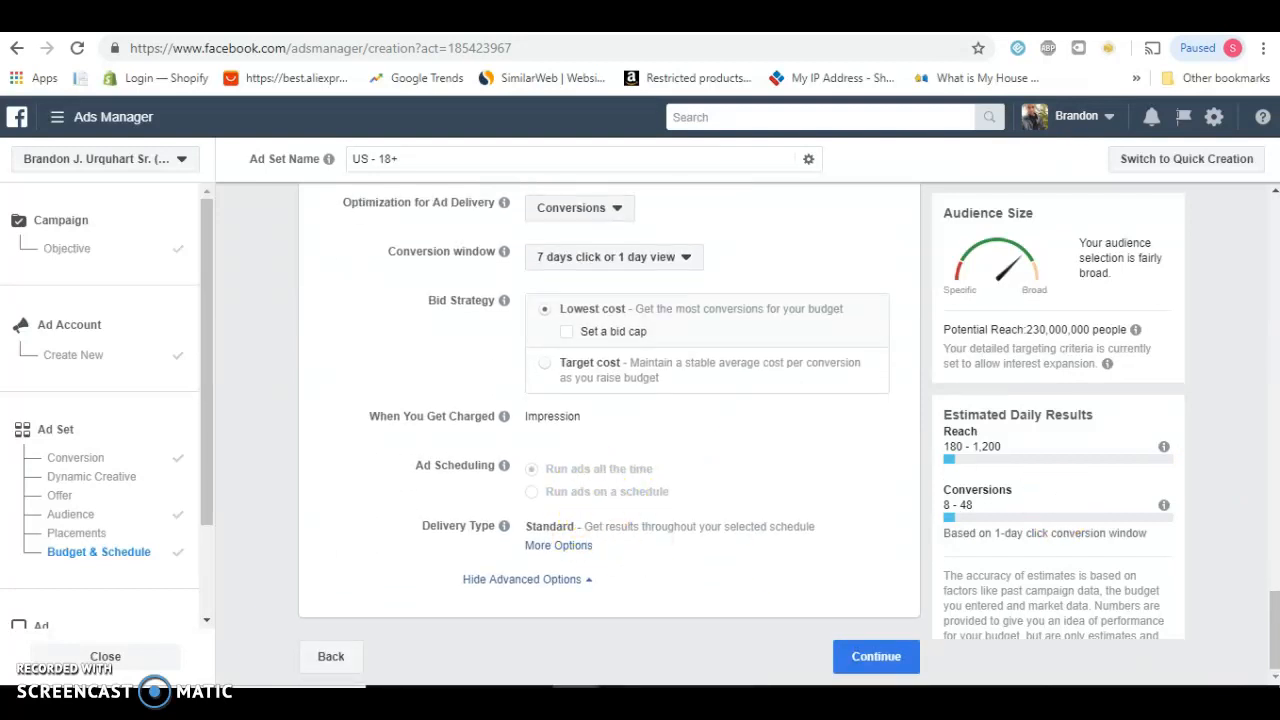
# Remove the US location from the ad set's audience and review the interests listed under detailed targeting
pyautogui.moveTo(1270, 614); pyautogui.dragTo(1274, 361)
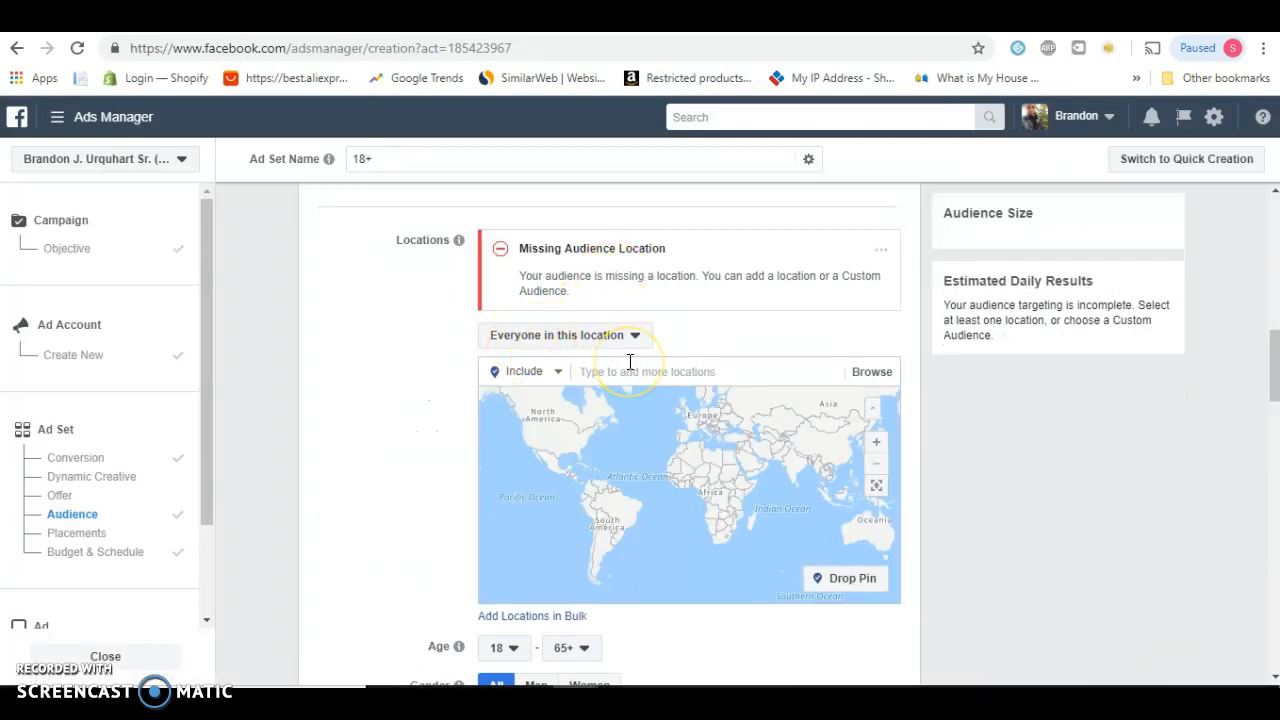
pyautogui.moveTo(1272, 370)
pyautogui.mouseDown()
pyautogui.moveTo(1273, 253)
pyautogui.moveTo(1274, 364)
pyautogui.mouseUp()
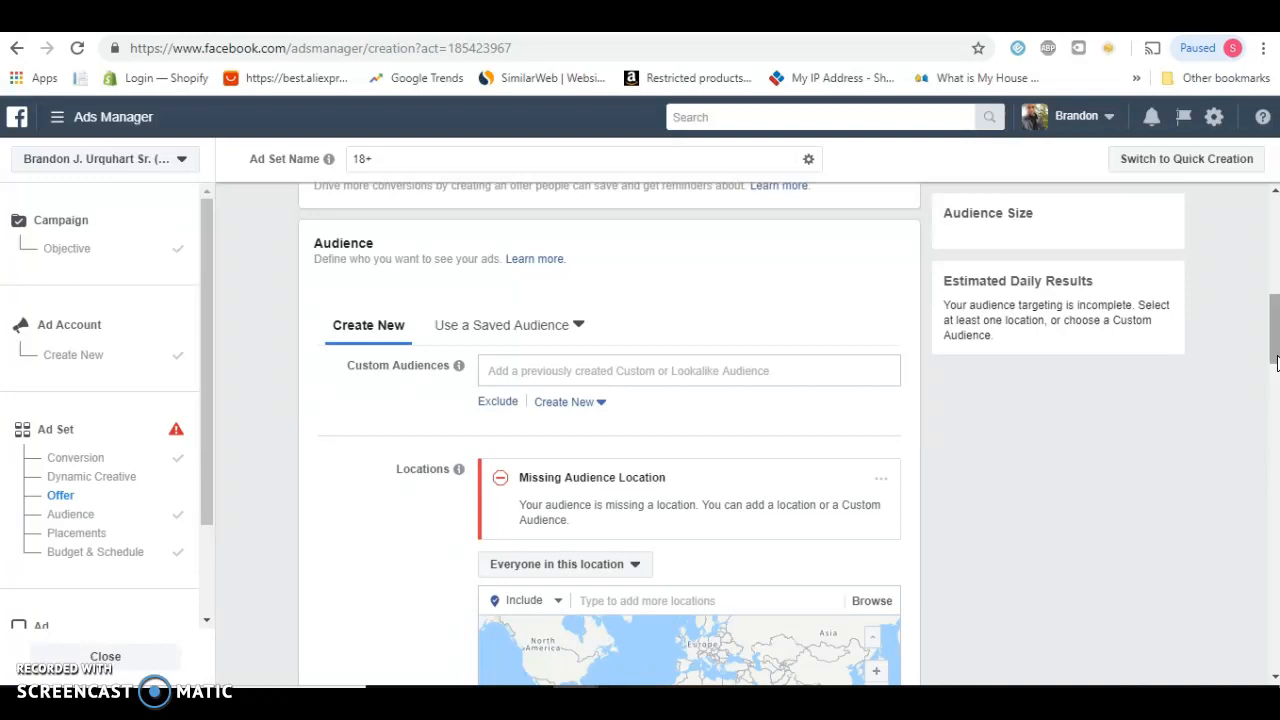
pyautogui.moveTo(1276, 362); pyautogui.dragTo(1273, 469)
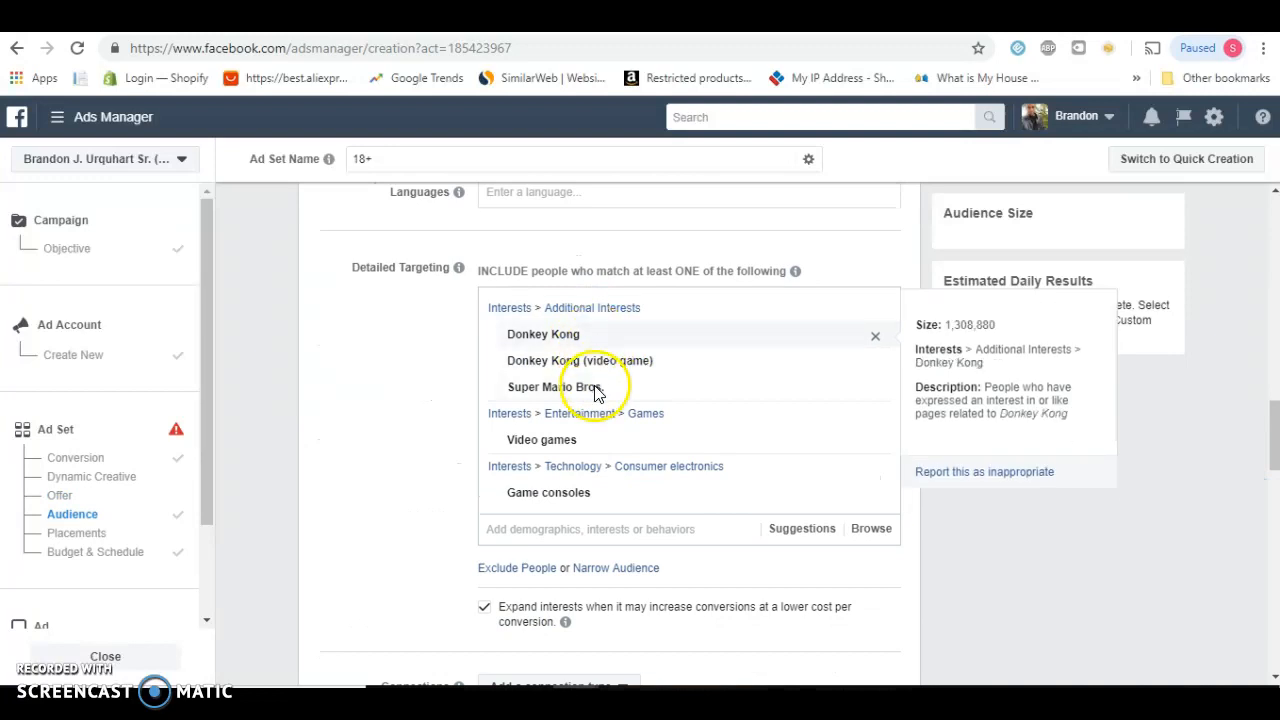